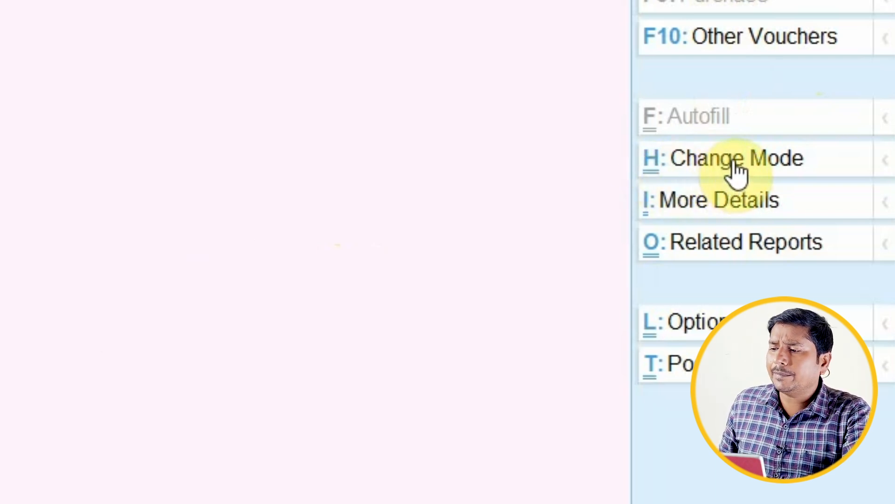
Change the purchase voucher's mode to Item Invoice.
{"action": "left_click", "coordinate": [735, 171]}
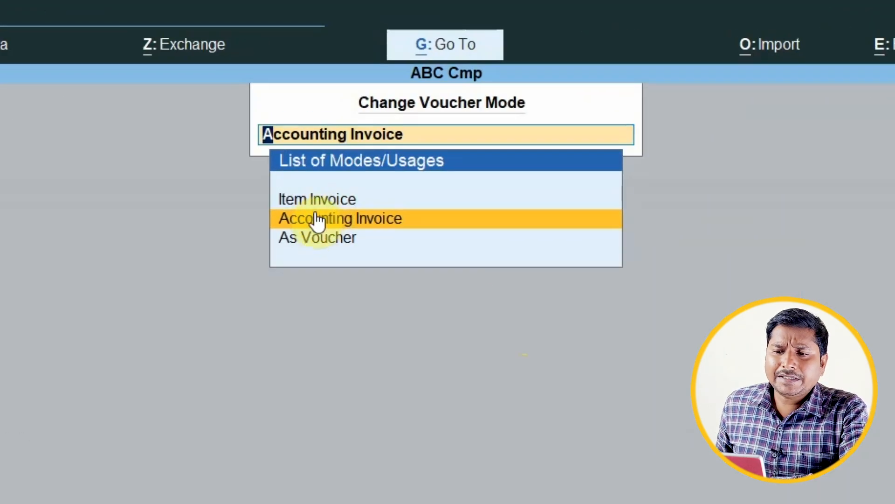
{"action": "key", "text": "Up"}
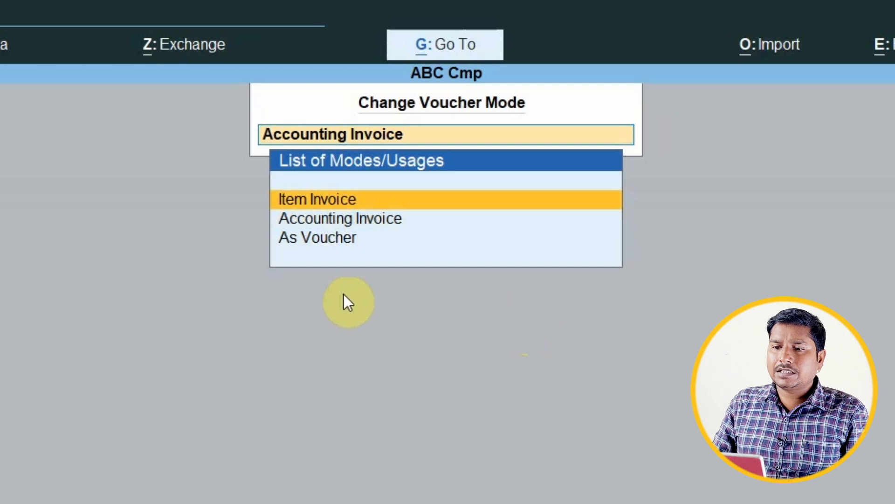
{"action": "key", "text": "Return"}
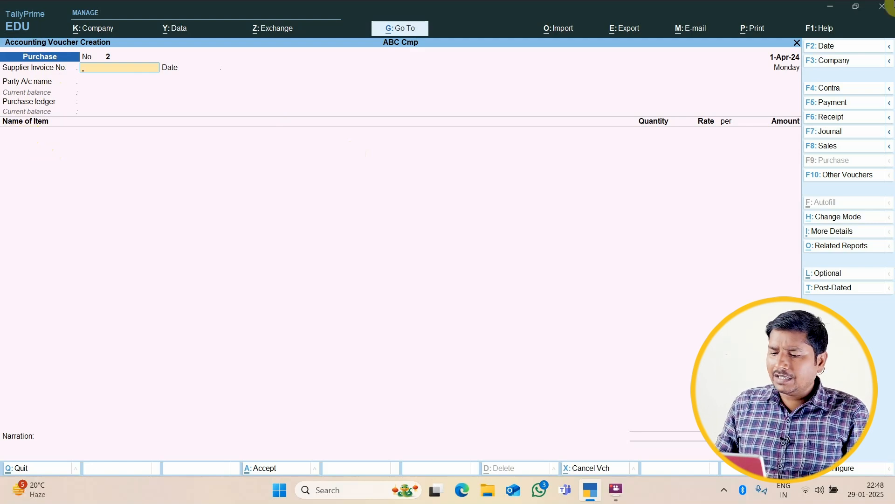
Select the local supplier as party and Purchase as the purchase ledger with default receipt and party details, and browse the stock items.
{"action": "key", "text": "Return"}
{"action": "key", "text": "Return"}
{"action": "key", "text": "Return"}
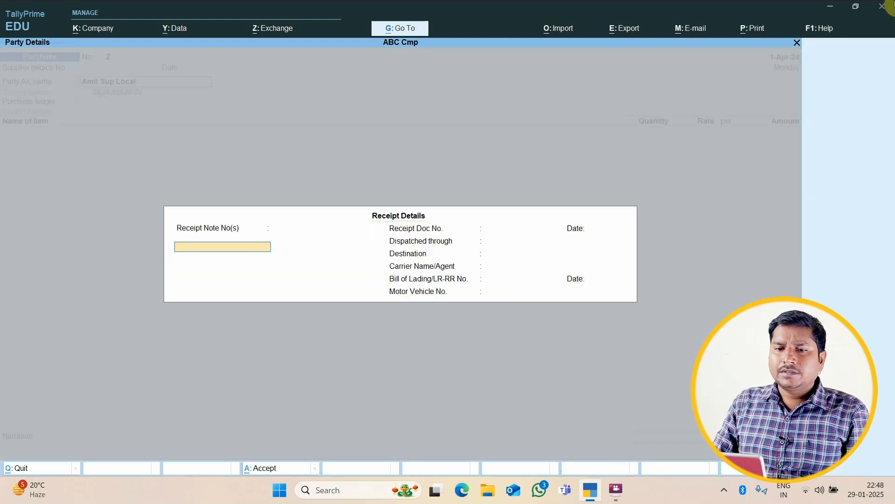
{"action": "key", "text": "ctrl+a"}
{"action": "key", "text": "ctrl+a"}
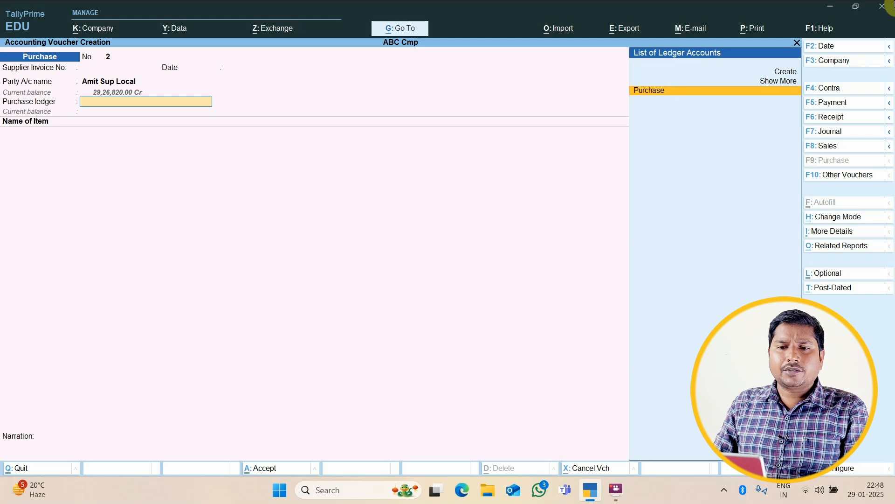
{"action": "key", "text": "Return"}
{"action": "key", "text": "Up"}
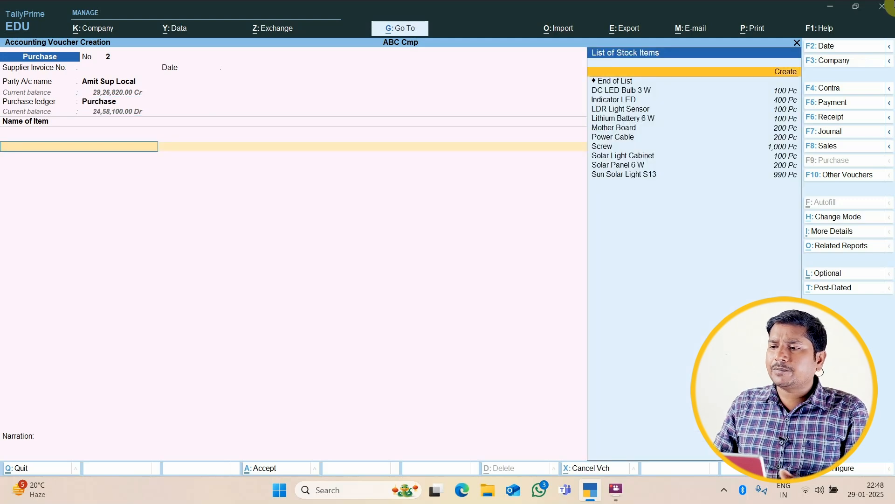
{"action": "key", "text": "Down"}
{"action": "key", "text": "Down"}
{"action": "key", "text": "Down"}
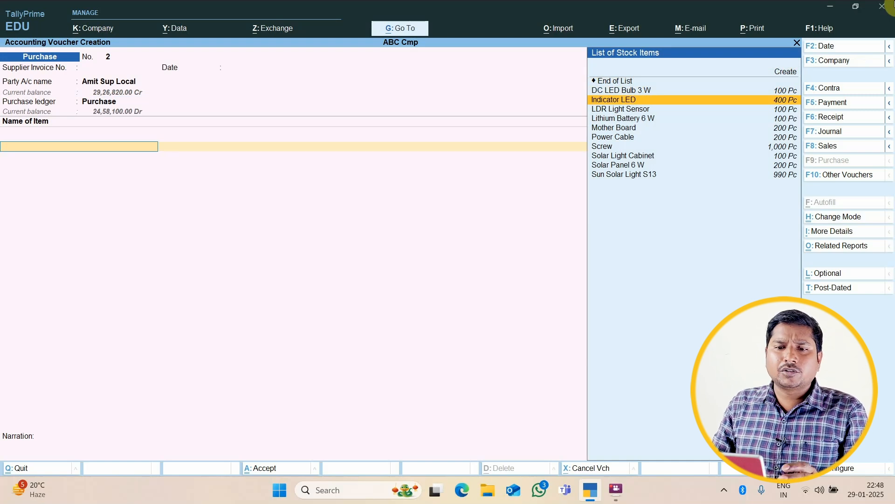
Change the purchase voucher's mode to Accounting Invoice.
{"action": "left_click", "coordinate": [816, 216]}
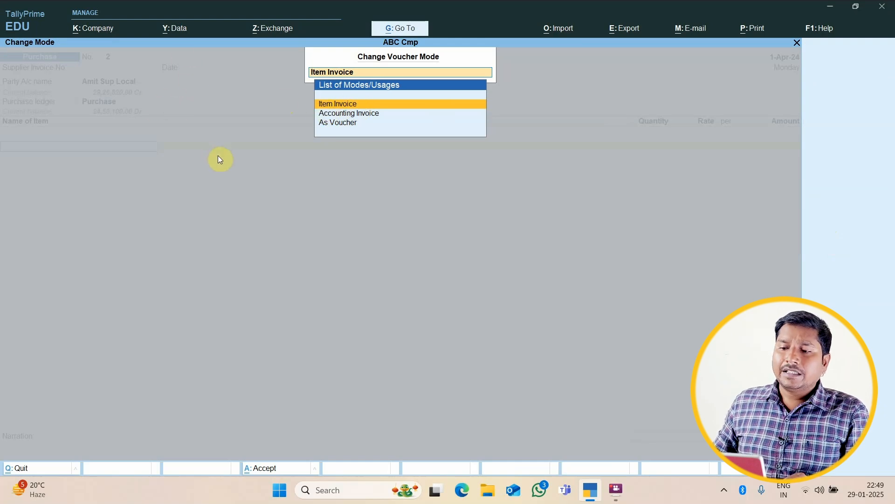
{"action": "key", "text": "Down"}
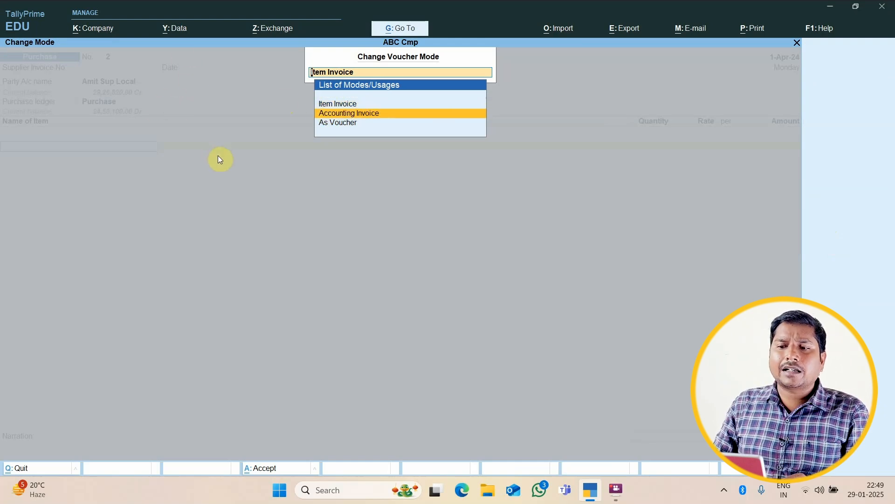
{"action": "key", "text": "Return"}
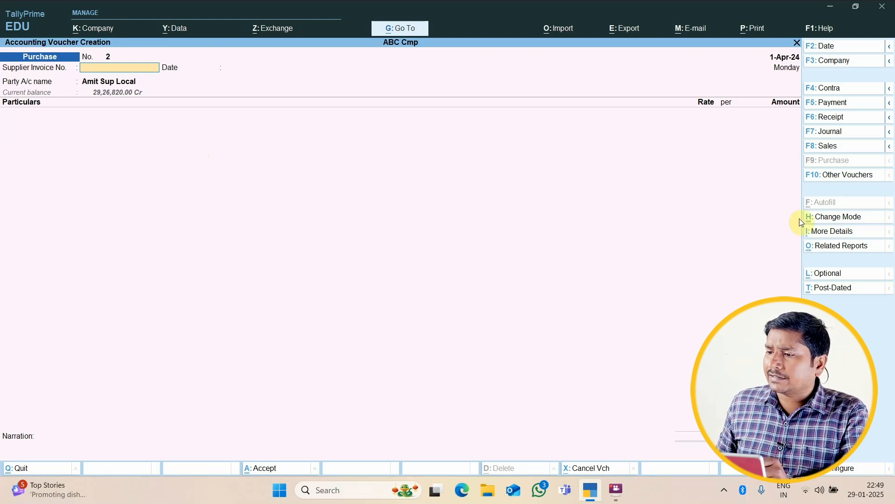
{"action": "left_click", "coordinate": [824, 218]}
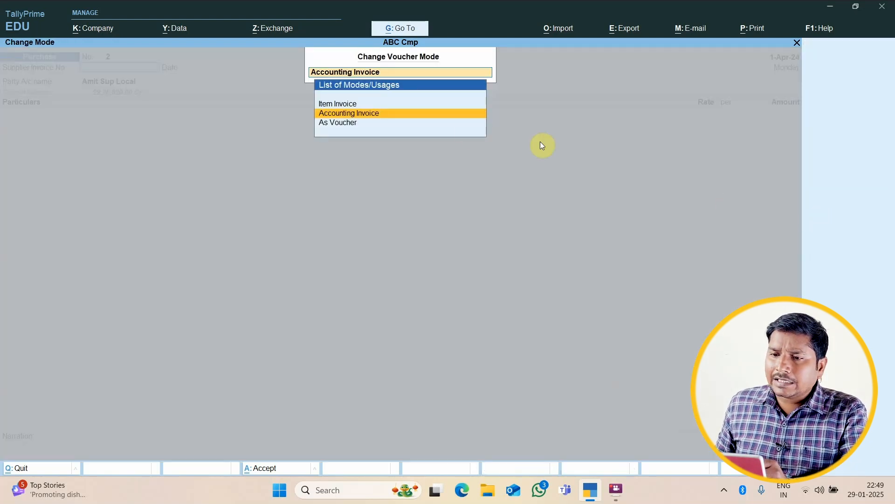
{"action": "left_click", "coordinate": [368, 116]}
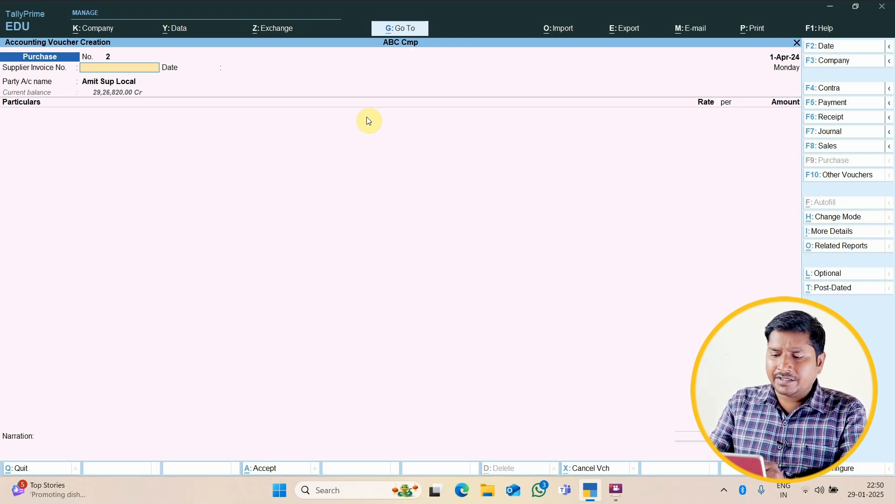
Replace the voucher's party with a new ledger and enter the chartered accountant's name as the ledger name.
{"action": "key", "text": "Return"}
{"action": "key", "text": "Return"}
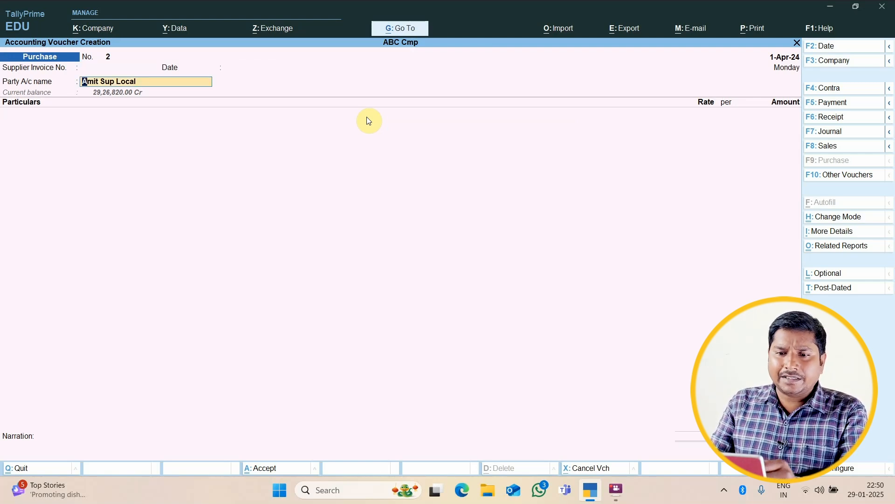
{"action": "key", "text": "BackSpace"}
{"action": "key", "text": "Up"}
{"action": "key", "text": "Up"}
{"action": "key", "text": "Up"}
{"action": "key", "text": "Up"}
{"action": "key", "text": "Return"}
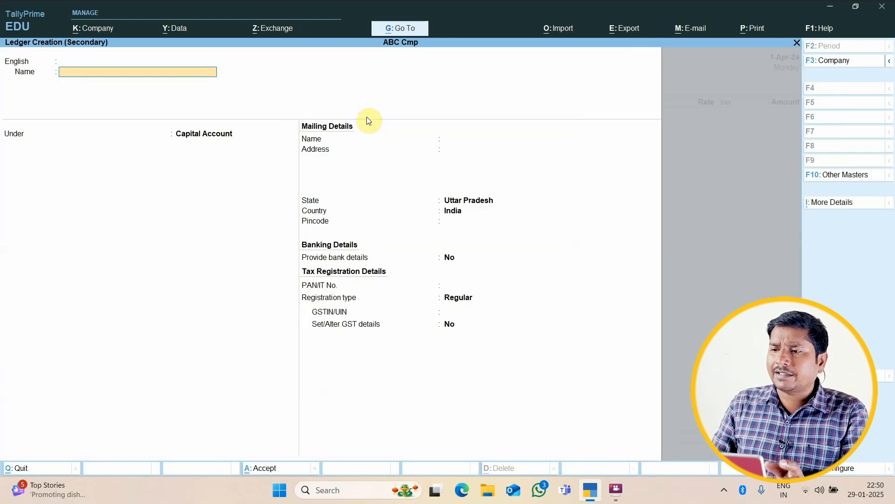
{"action": "type", "text": "CA A"}
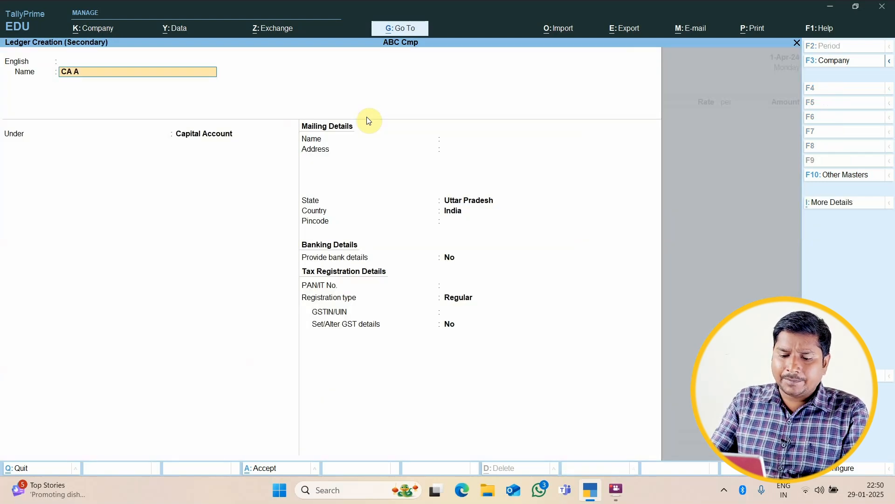
{"action": "type", "text": "mit Kumar"}
{"action": "key", "text": "Return"}
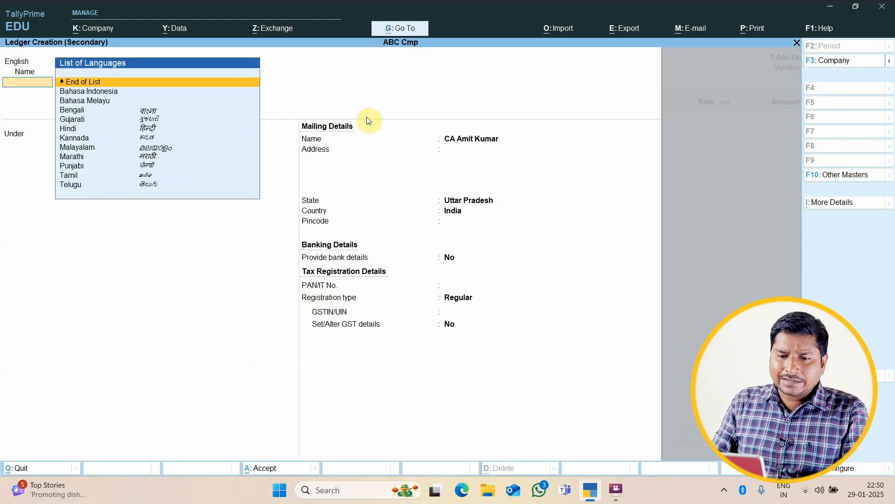
{"action": "key", "text": "Return"}
Place the accountant's ledger under Sundry Creditors and save it, accepting the default receipt and party details for the voucher.
{"action": "type", "text": "S"}
{"action": "key", "text": "Down"}
{"action": "key", "text": "Down"}
{"action": "key", "text": "Down"}
{"action": "key", "text": "Return"}
{"action": "key", "text": "ctrl+a"}
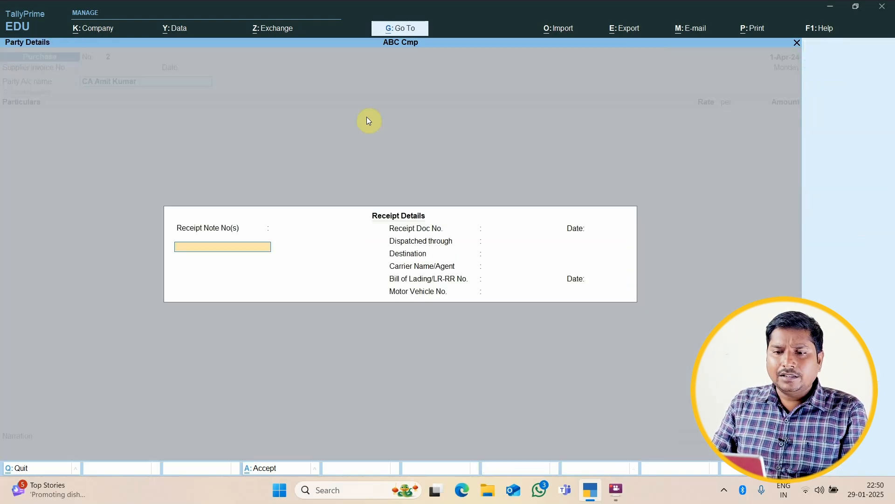
{"action": "key", "text": "ctrl+a"}
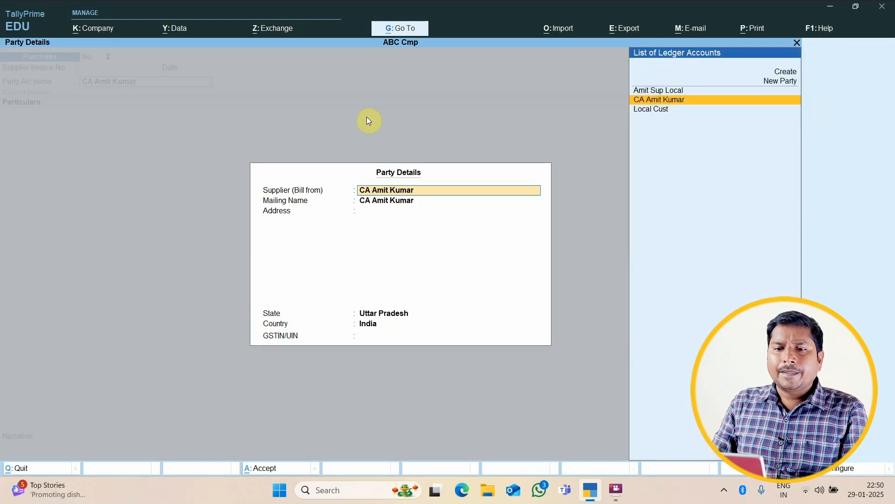
{"action": "key", "text": "ctrl+a"}
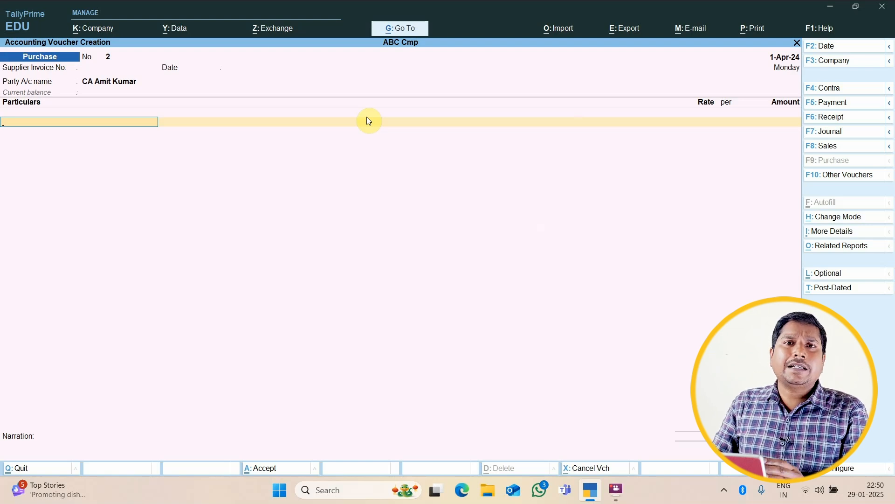
Start a new ledger for the voucher's first particulars line and name it Consultancy Fee.
{"action": "key", "text": "Up"}
{"action": "key", "text": "Up"}
{"action": "key", "text": "Up"}
{"action": "key", "text": "Up"}
{"action": "key", "text": "Up"}
{"action": "key", "text": "Up"}
{"action": "key", "text": "Up"}
{"action": "key", "text": "Up"}
{"action": "key", "text": "Up"}
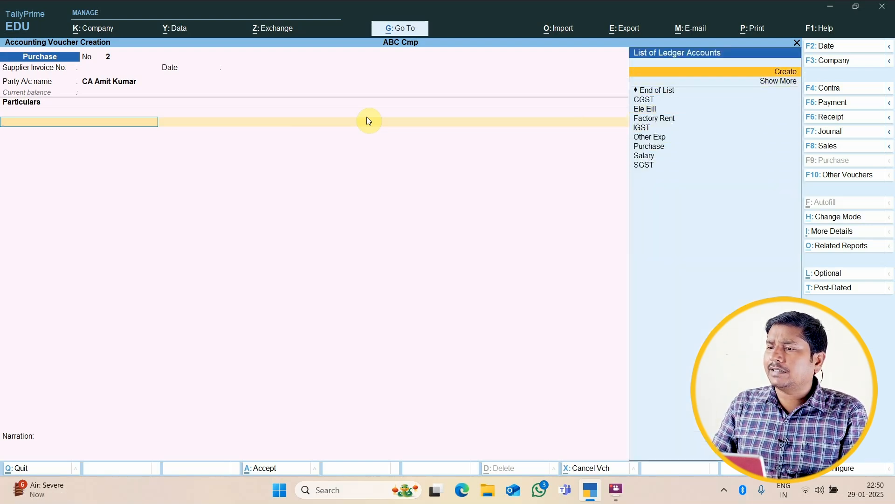
{"action": "key", "text": "Return"}
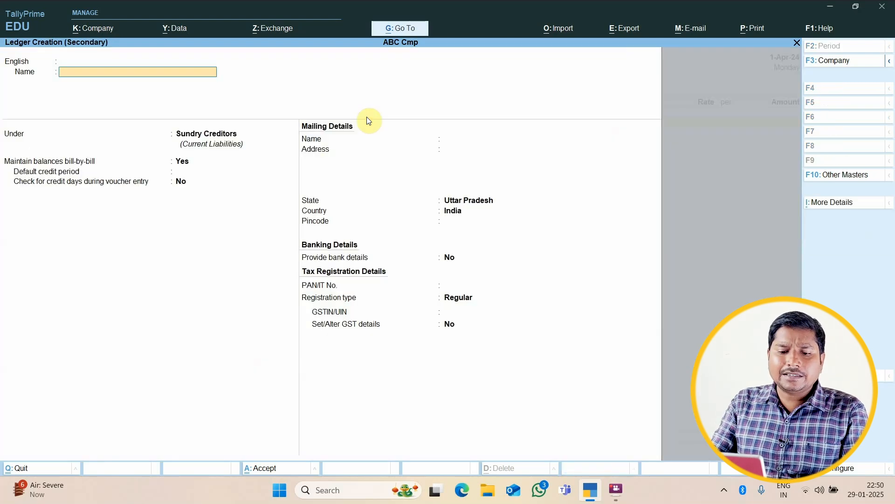
{"action": "type", "text": "Co"}
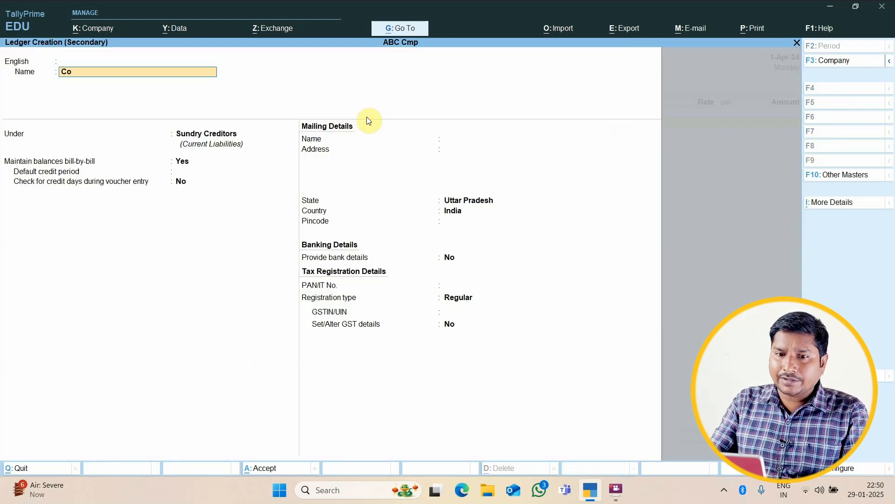
{"action": "type", "text": "nsultancy Fee"}
{"action": "key", "text": "Return"}
{"action": "key", "text": "Return"}
{"action": "key", "text": "Return"}
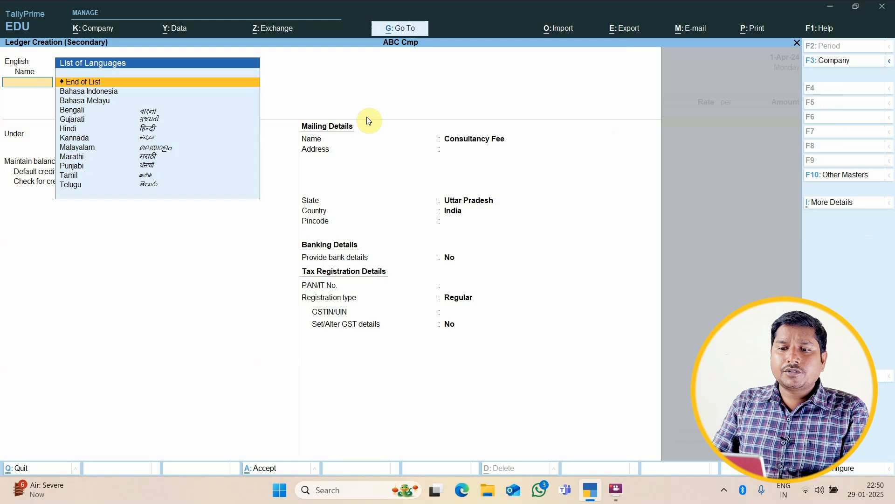
Place the Consultancy Fee ledger under Indirect Expenses and save it.
{"action": "type", "text": "i"}
{"action": "key", "text": "Down"}
{"action": "key", "text": "Down"}
{"action": "key", "text": "Down"}
{"action": "key", "text": "Return"}
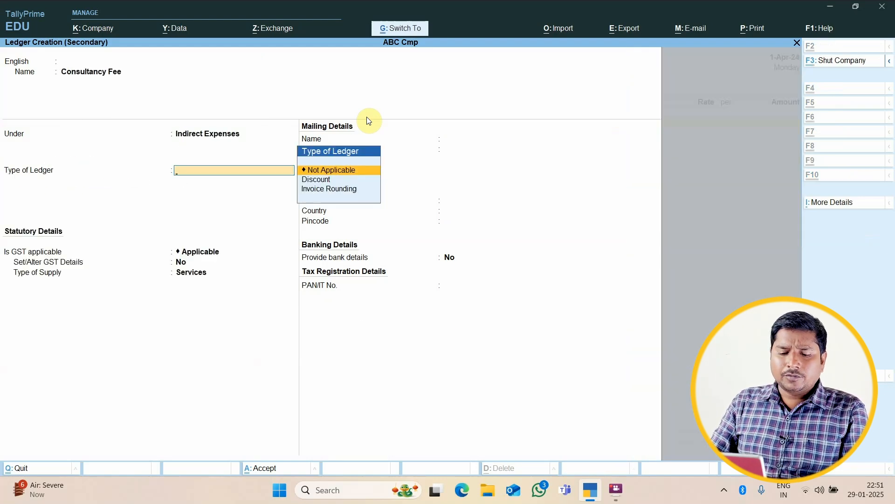
{"action": "key", "text": "ctrl+a"}
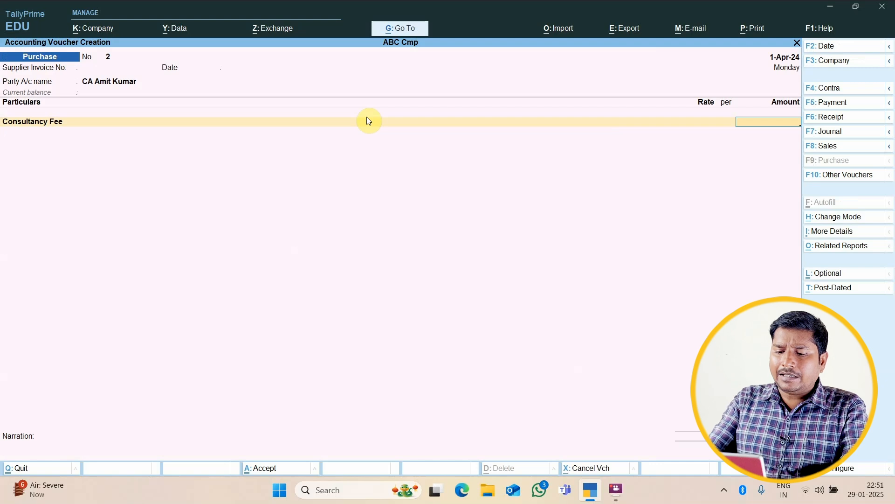
Enter 95000 as the Consultancy Fee amount and finish the particulars list.
{"action": "type", "text": "95000"}
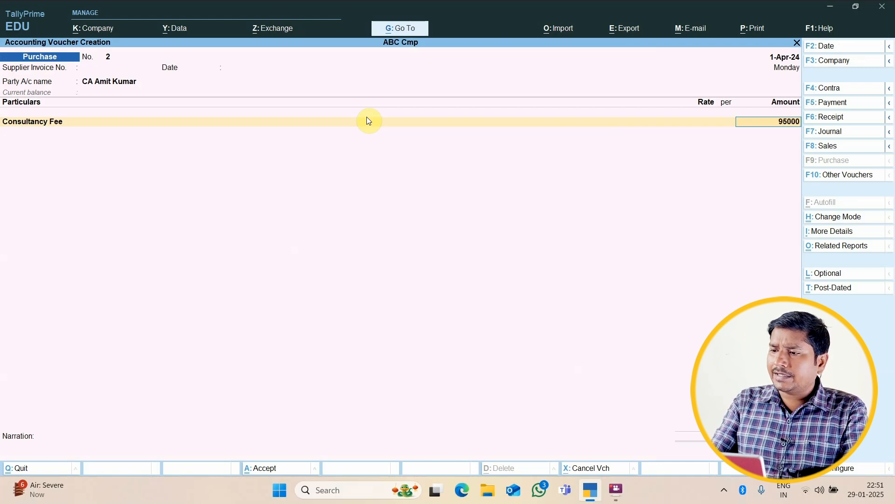
{"action": "key", "text": "Return"}
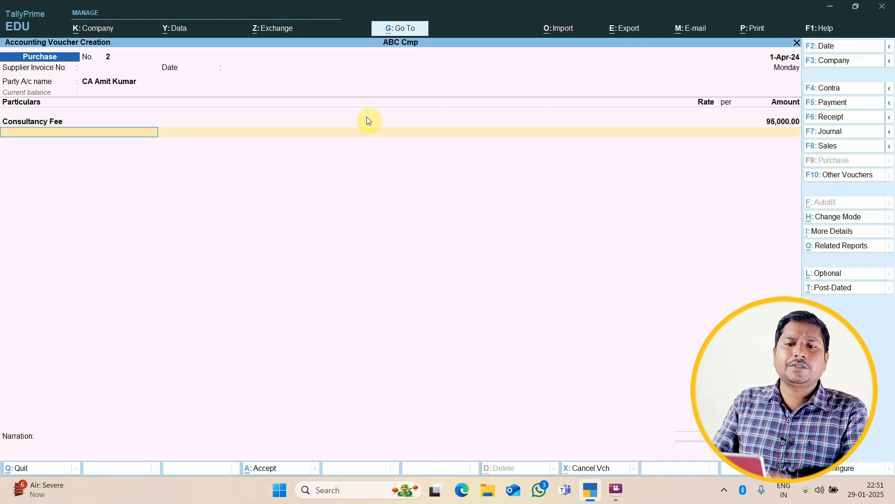
{"action": "key", "text": "Return"}
{"action": "key", "text": "Return"}
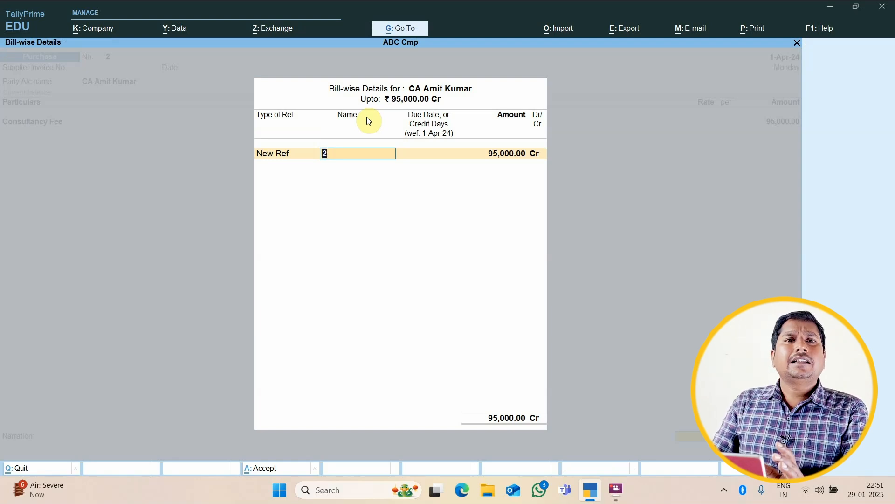
Accept New Ref 2 for the full amount in the bill-wise details and save the purchase voucher.
{"action": "key", "text": "Return"}
{"action": "key", "text": "Return"}
{"action": "key", "text": "Return"}
{"action": "key", "text": "Return"}
{"action": "key", "text": "Return"}
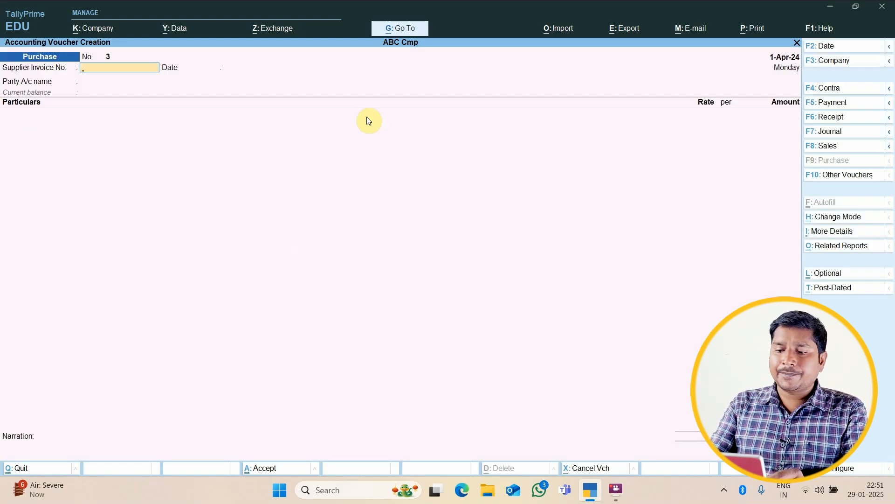
Start a new party ledger named Aman Computers for the next purchase voucher.
{"action": "key", "text": "Return"}
{"action": "key", "text": "Return"}
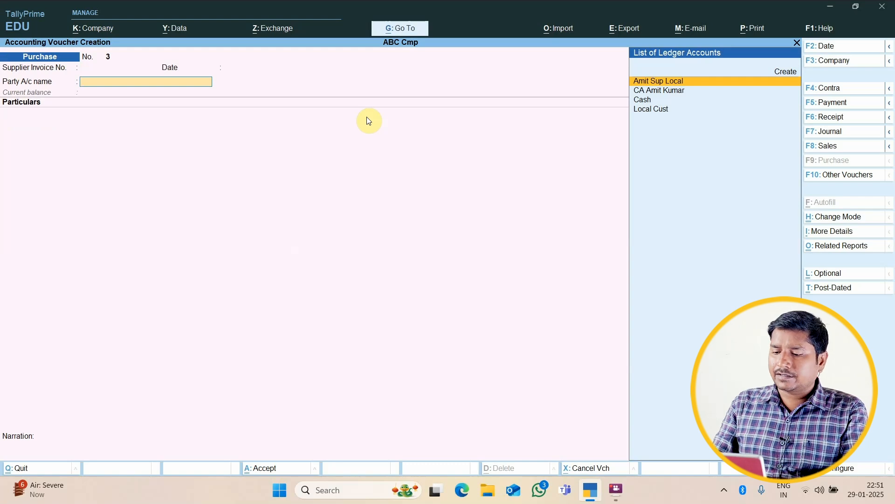
{"action": "key", "text": "Up"}
{"action": "key", "text": "Return"}
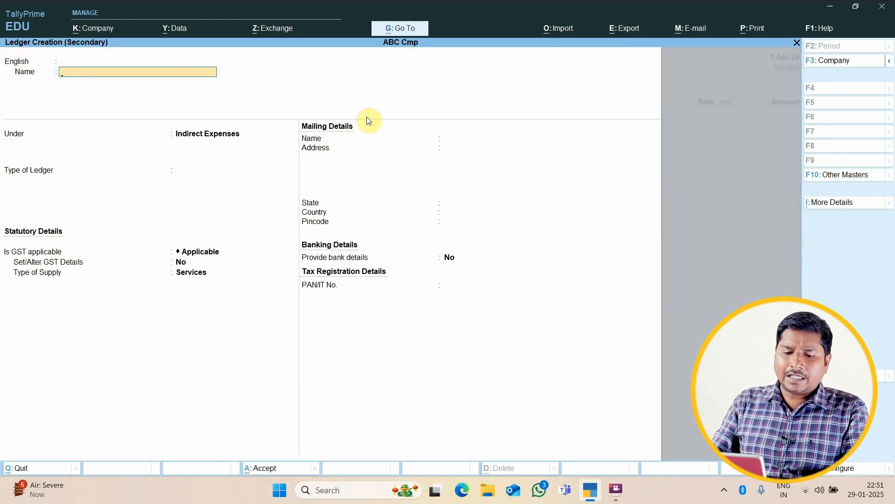
{"action": "type", "text": "Aman S"}
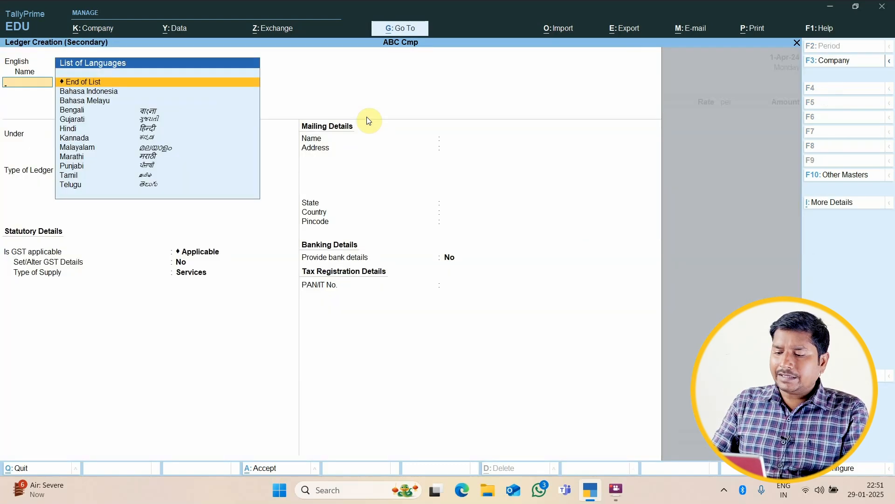
{"action": "key", "text": "Return"}
Place the Aman Computers ledger under Sundry Creditors and save it, accepting the default party details for the voucher.
{"action": "type", "text": "S"}
{"action": "key", "text": "Down"}
{"action": "key", "text": "Down"}
{"action": "key", "text": "Down"}
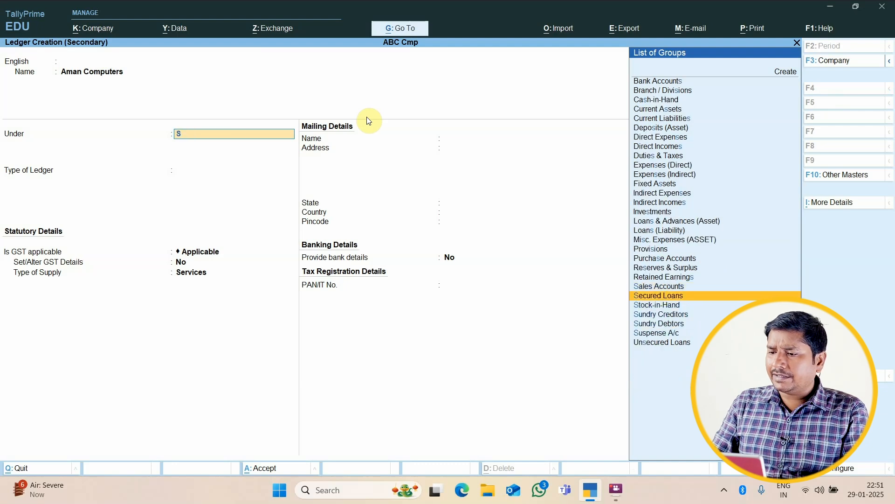
{"action": "key", "text": "ctrl+a"}
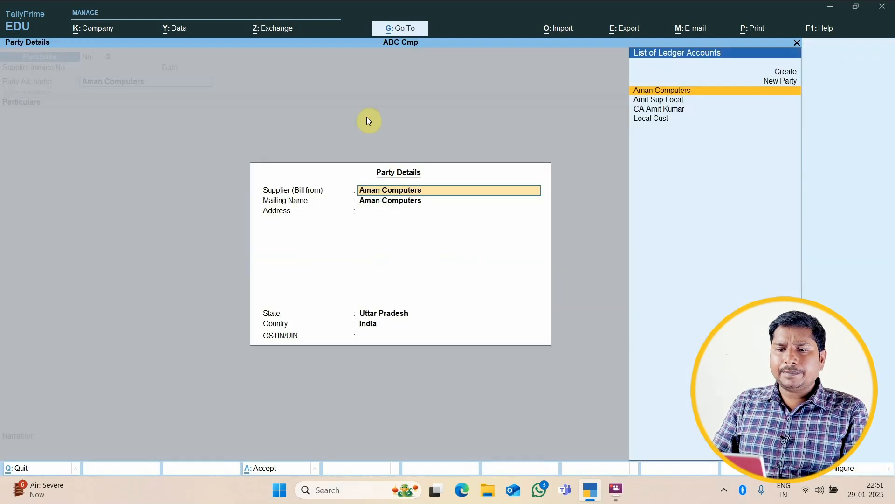
{"action": "key", "text": "ctrl+a"}
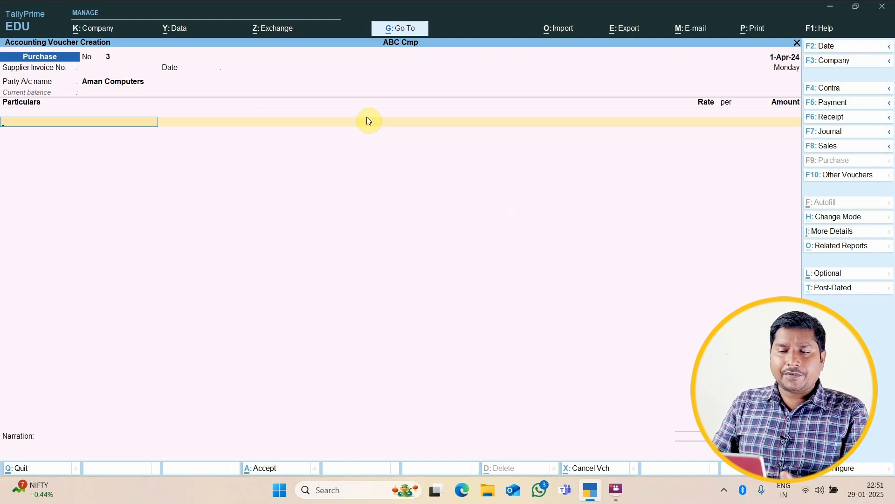
Start a new ledger named HP Printer from the particulars of the Aman Computers purchase voucher.
{"action": "key", "text": "space"}
{"action": "key", "text": "Up"}
{"action": "key", "text": "Up"}
{"action": "key", "text": "Up"}
{"action": "key", "text": "Up"}
{"action": "key", "text": "Up"}
{"action": "key", "text": "Up"}
{"action": "key", "text": "Up"}
{"action": "key", "text": "Up"}
{"action": "key", "text": "Up"}
{"action": "key", "text": "Up"}
{"action": "key", "text": "Up"}
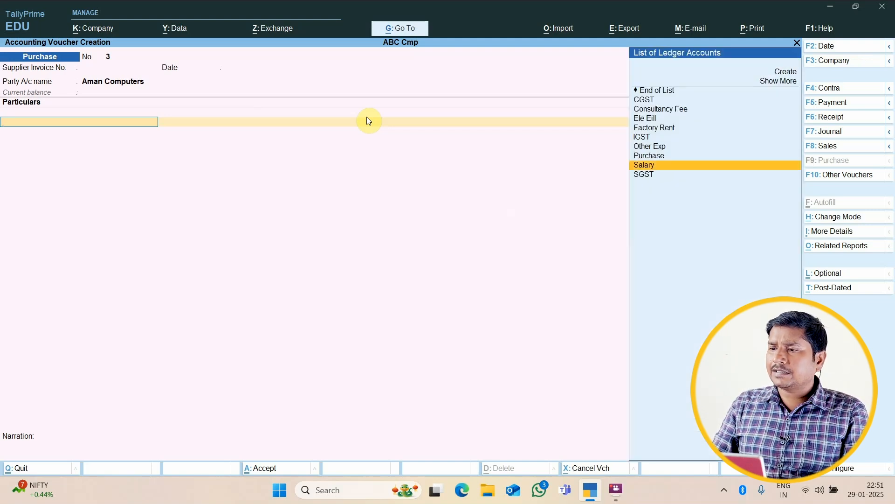
{"action": "key", "text": "Up"}
{"action": "key", "text": "Return"}
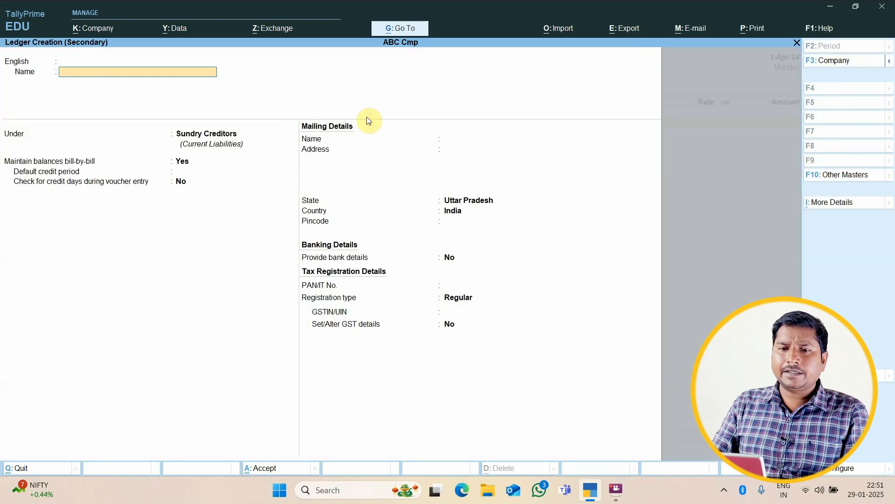
{"action": "type", "text": "HP Printer"}
{"action": "key", "text": "Return"}
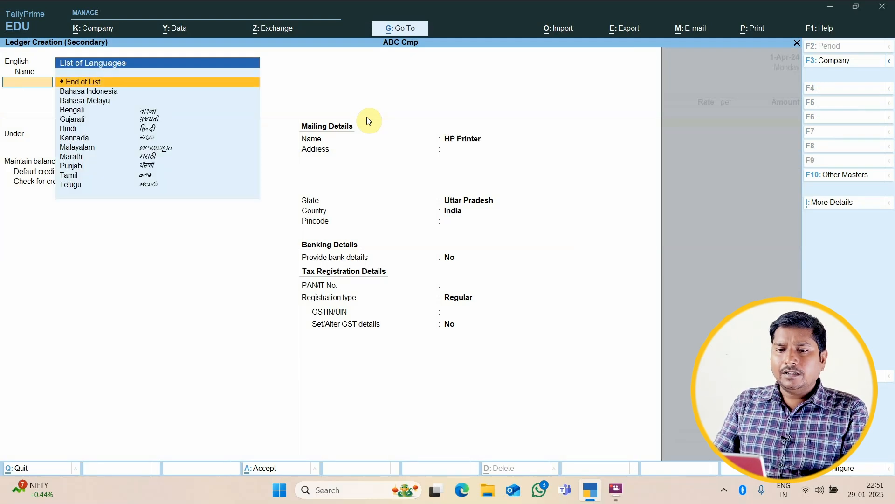
Place the HP Printer ledger under Fixed Assets and save it.
{"action": "key", "text": "Return"}
{"action": "type", "text": "F"}
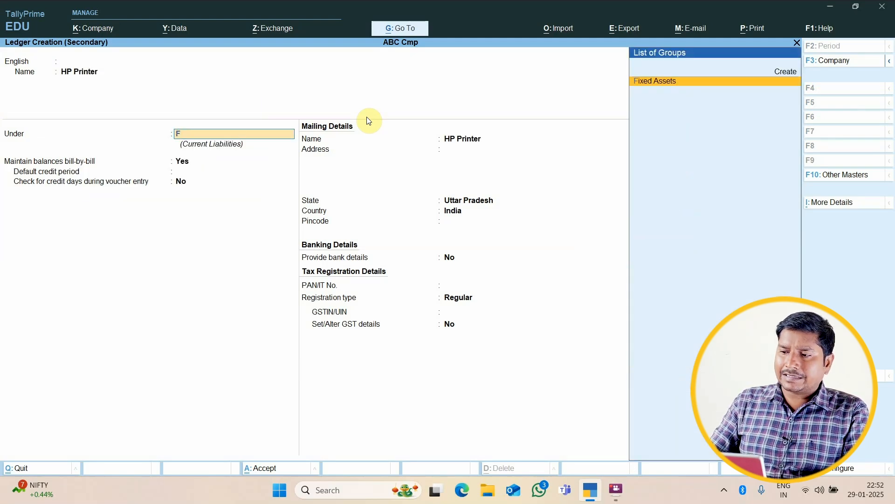
{"action": "key", "text": "Return"}
{"action": "key", "text": "ctrl+a"}
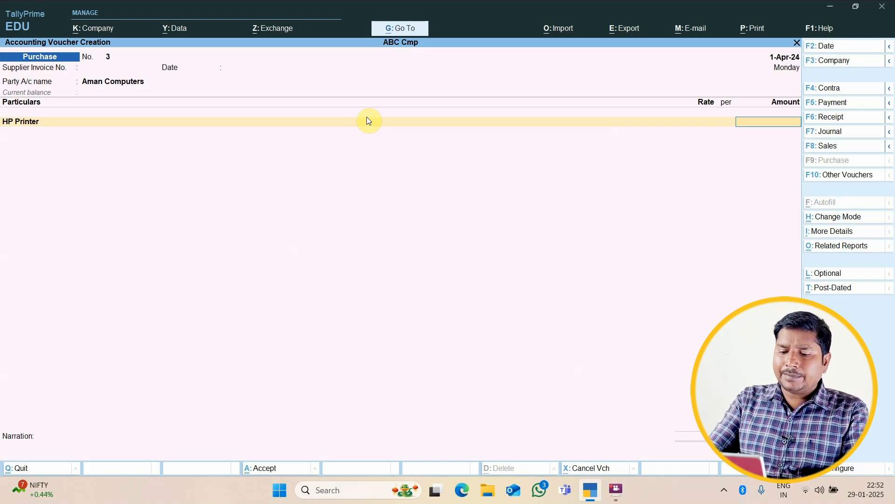
Enter 45000 as the HP Printer amount, finish the particulars list and keep the voucher in Accounting Invoice mode.
{"action": "type", "text": "45000"}
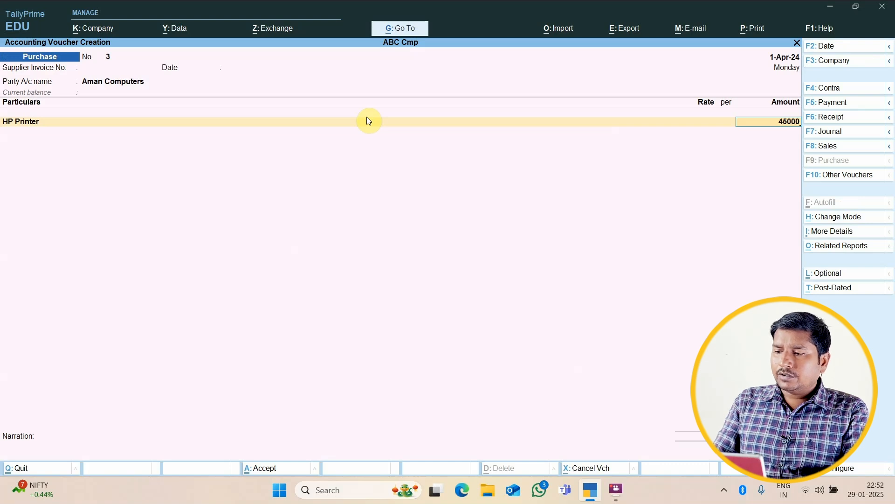
{"action": "key", "text": "Return"}
{"action": "key", "text": "Return"}
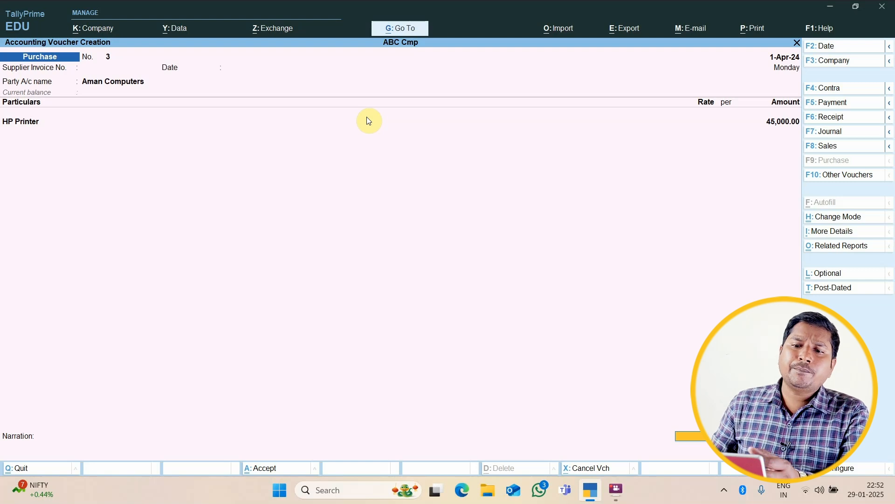
{"action": "left_click", "coordinate": [817, 218]}
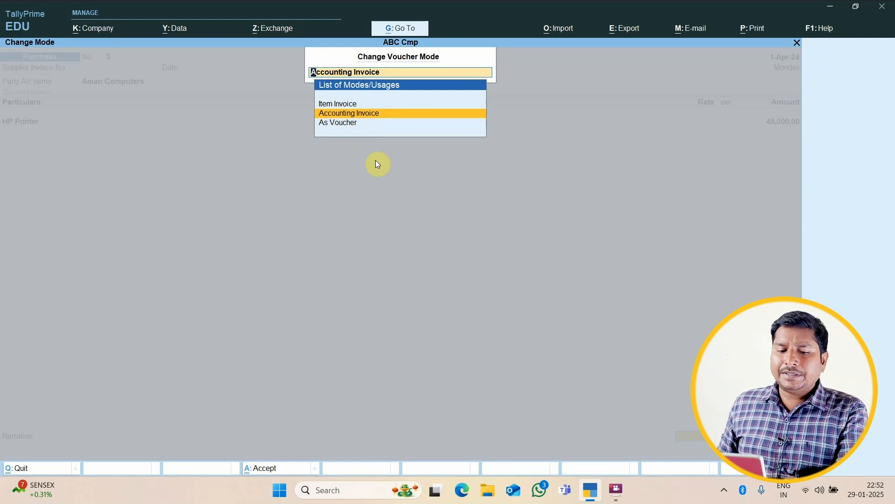
{"action": "key", "text": "Return"}
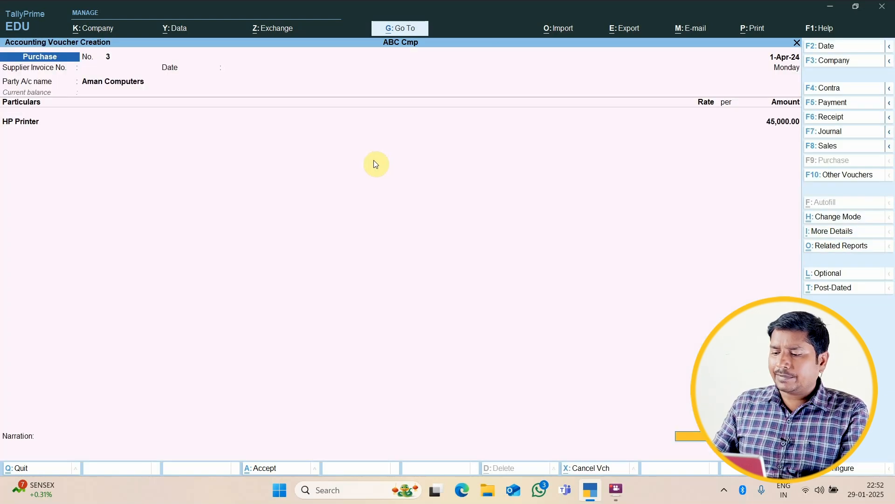
Accept the default bill-wise reference for the full amount and save the HP Printer purchase voucher without a narration.
{"action": "key", "text": "Return"}
{"action": "key", "text": "Return"}
{"action": "key", "text": "Return"}
{"action": "key", "text": "Return"}
{"action": "key", "text": "Return"}
{"action": "key", "text": "Return"}
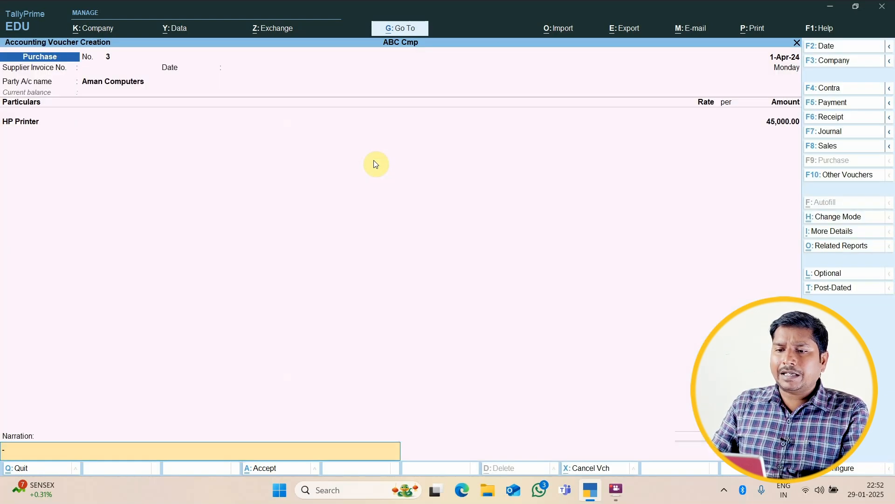
{"action": "key", "text": "Return"}
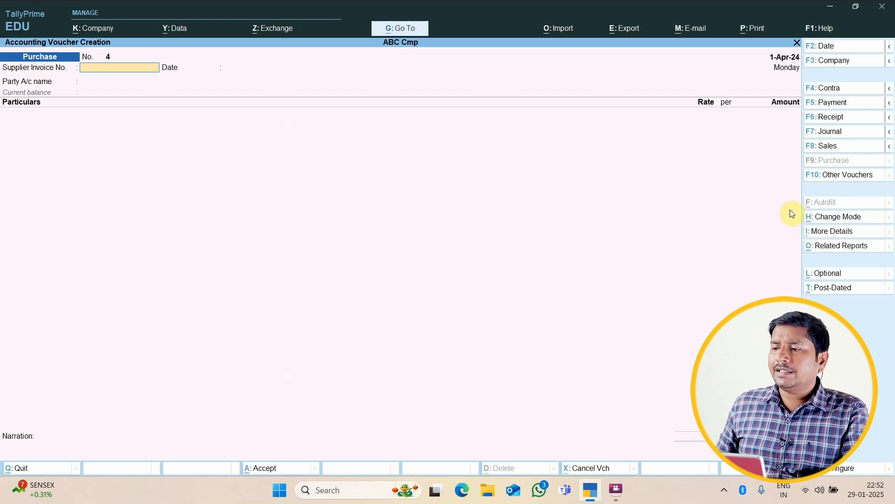
Switch the new purchase voucher to As Voucher mode and leave the supplier invoice number and date blank.
{"action": "left_click", "coordinate": [824, 217]}
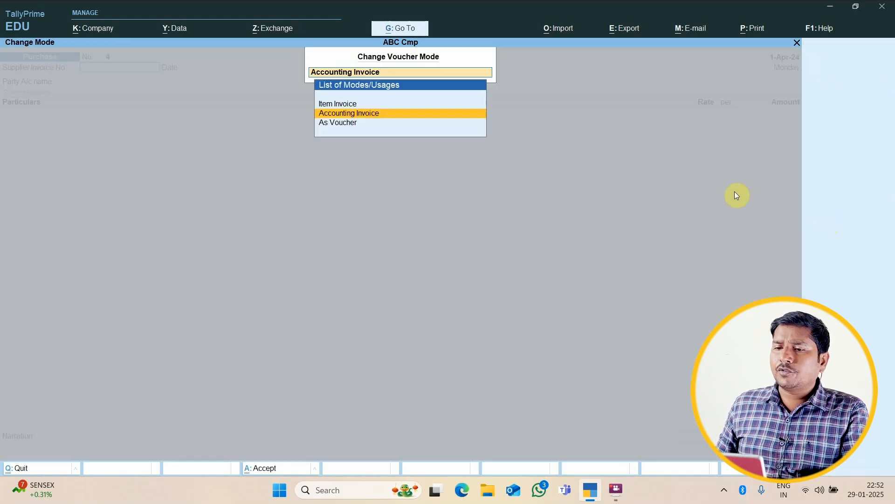
{"action": "left_click", "coordinate": [339, 125]}
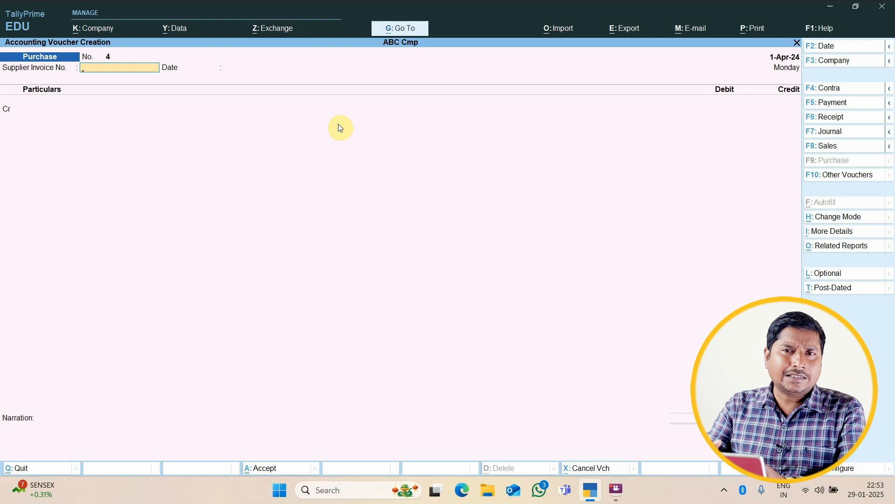
{"action": "key", "text": "Return"}
{"action": "key", "text": "Return"}
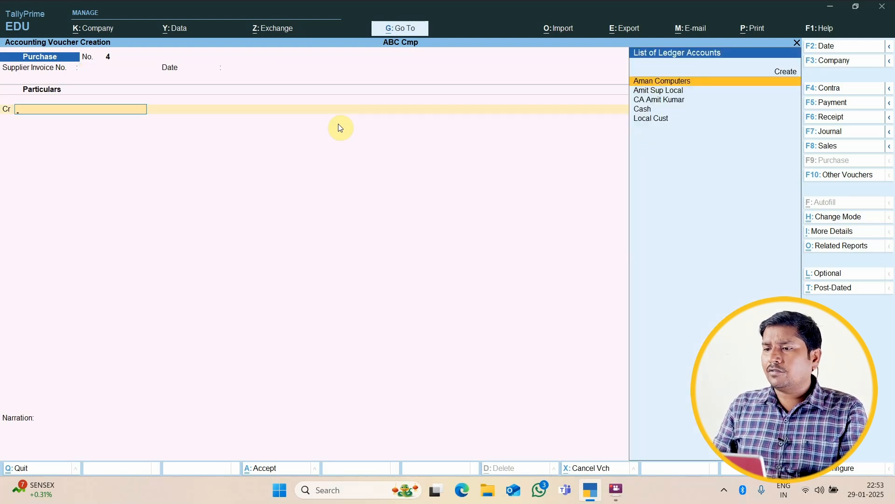
Start a new party ledger named ABC Sup for the voucher's credit line.
{"action": "key", "text": "Up"}
{"action": "key", "text": "Return"}
{"action": "type", "text": "ABC Sup"}
{"action": "key", "text": "Return"}
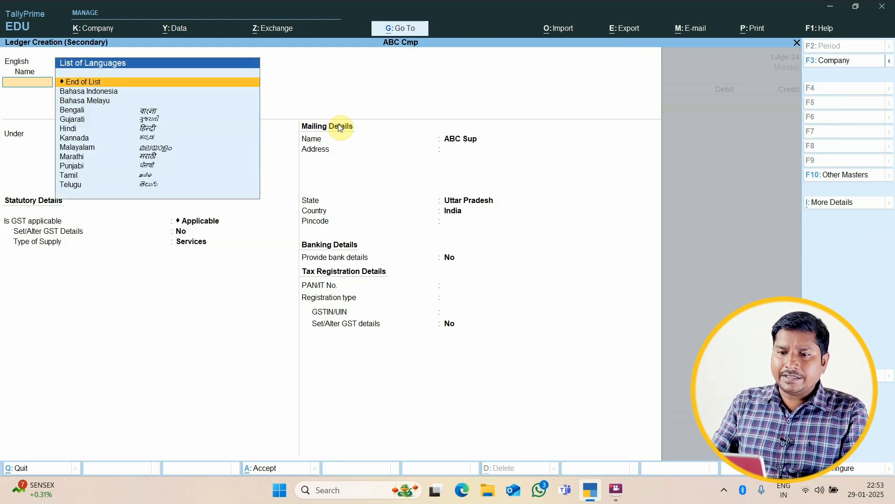
Place the ABC Sup ledger under Sundry Creditors and save it, accepting the default receipt and party details.
{"action": "key", "text": "Return"}
{"action": "type", "text": "S"}
{"action": "key", "text": "Down"}
{"action": "key", "text": "Down"}
{"action": "key", "text": "Down"}
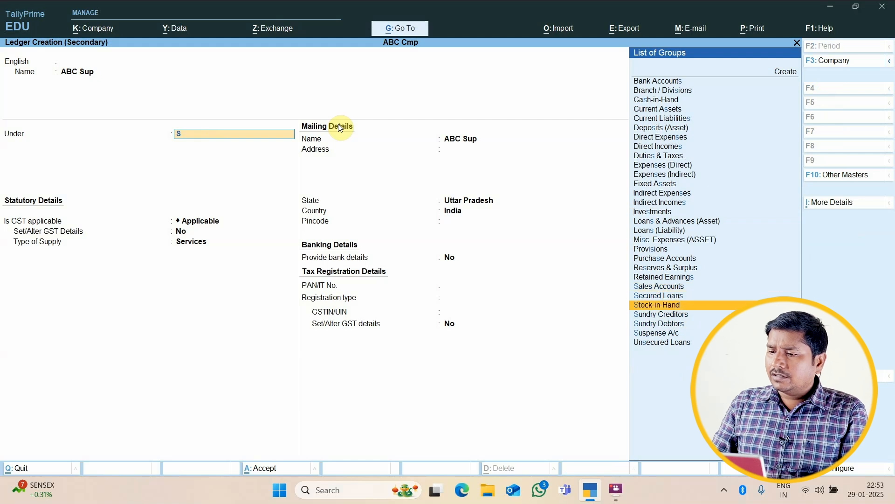
{"action": "key", "text": "Return"}
{"action": "key", "text": "ctrl+a"}
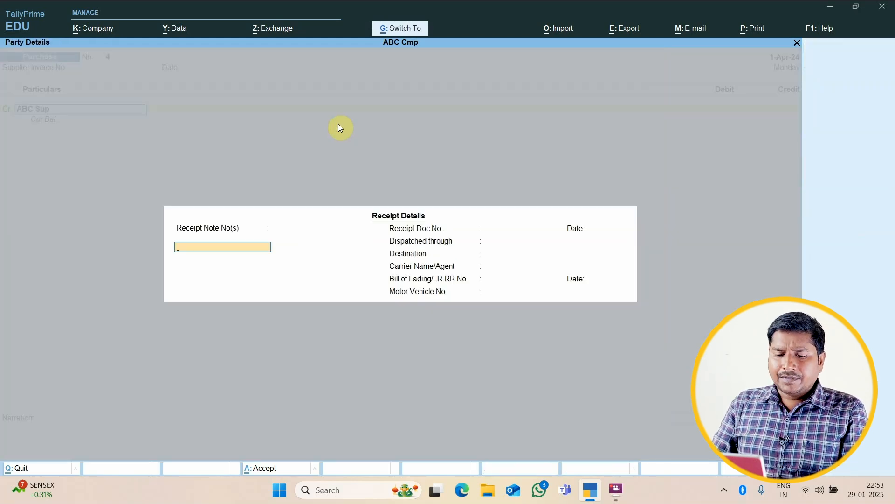
{"action": "key", "text": "ctrl+a"}
{"action": "key", "text": "ctrl+a"}
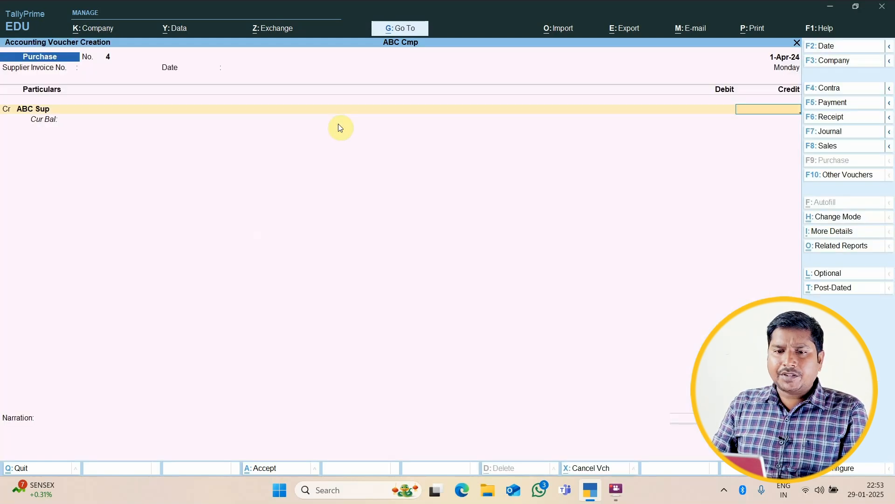
Credit ABC Sup with 12,800 and accept New Ref 4 for the full amount in the bill-wise details.
{"action": "type", "text": "12"}
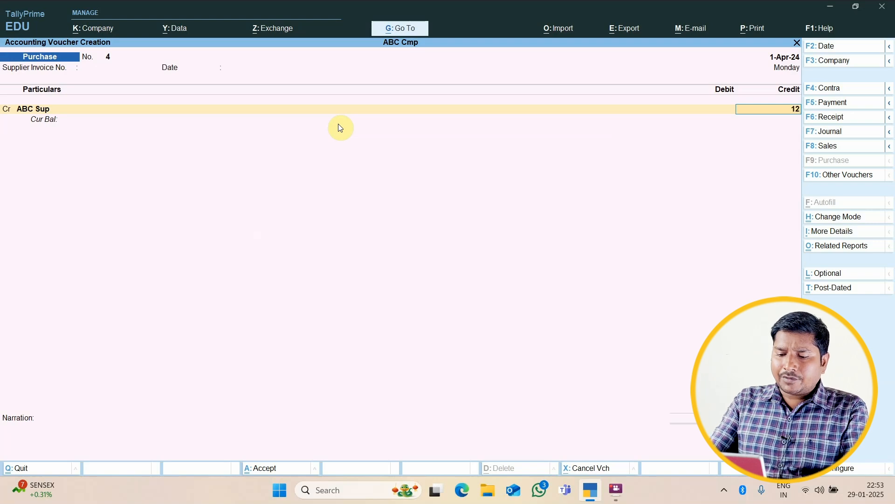
{"action": "type", "text": ",800"}
{"action": "key", "text": "Return"}
{"action": "key", "text": "Return"}
{"action": "key", "text": "Return"}
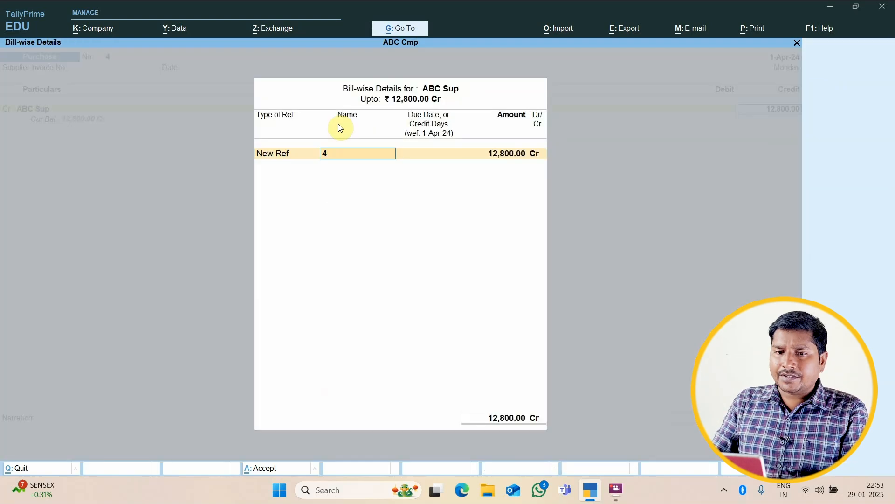
{"action": "key", "text": "Return"}
{"action": "key", "text": "Return"}
{"action": "key", "text": "Return"}
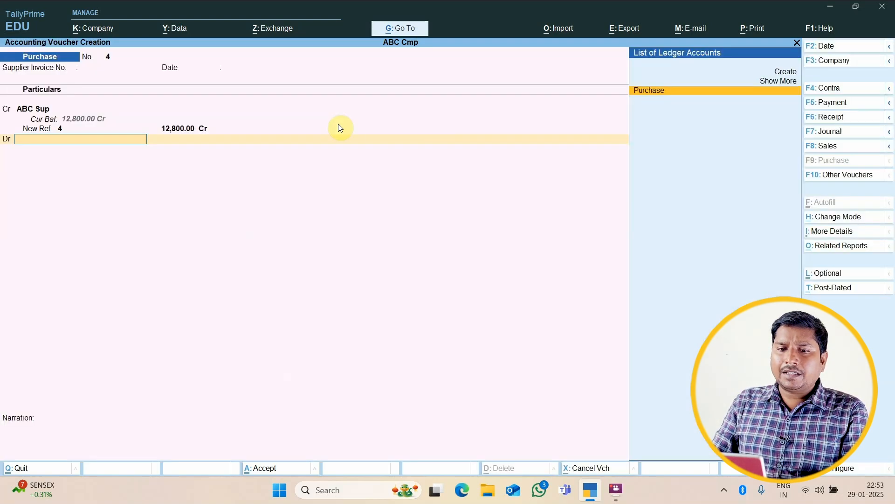
Debit the Purchase ledger with 12,800, keep the As Voucher mode and save the voucher without a narration.
{"action": "key", "text": "Return"}
{"action": "key", "text": "Return"}
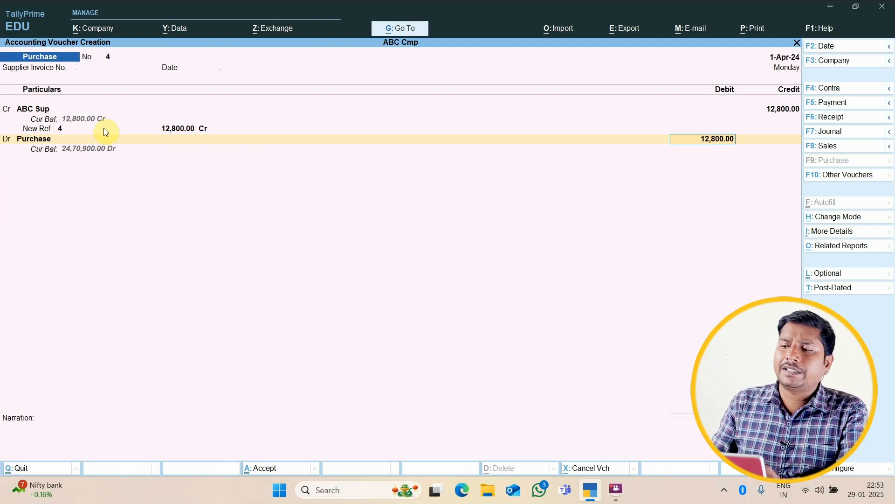
{"action": "left_click", "coordinate": [821, 223]}
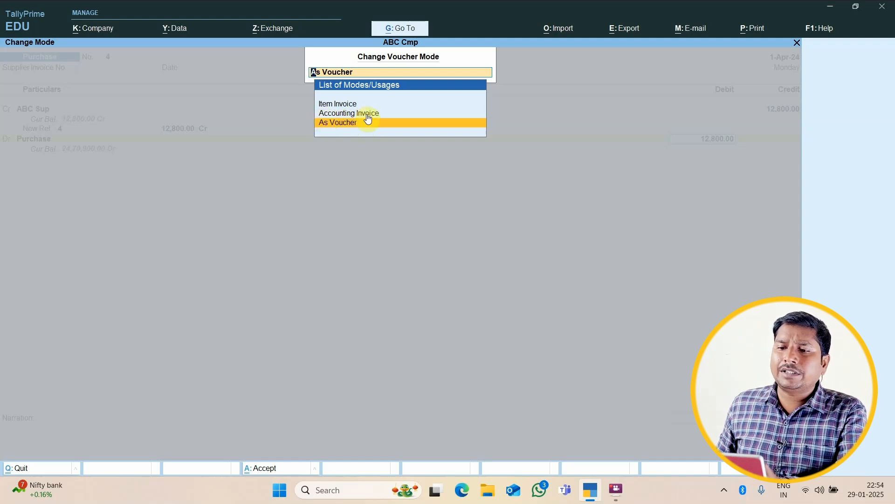
{"action": "left_click", "coordinate": [336, 104]}
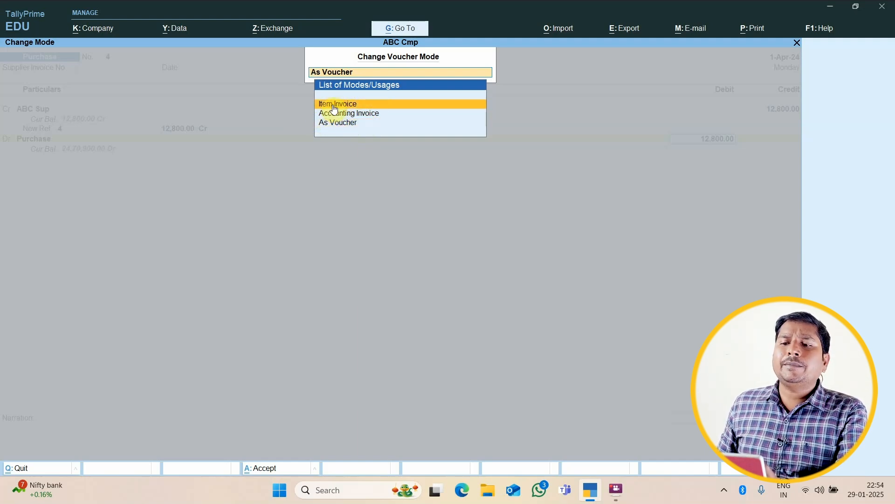
{"action": "left_click", "coordinate": [389, 123]}
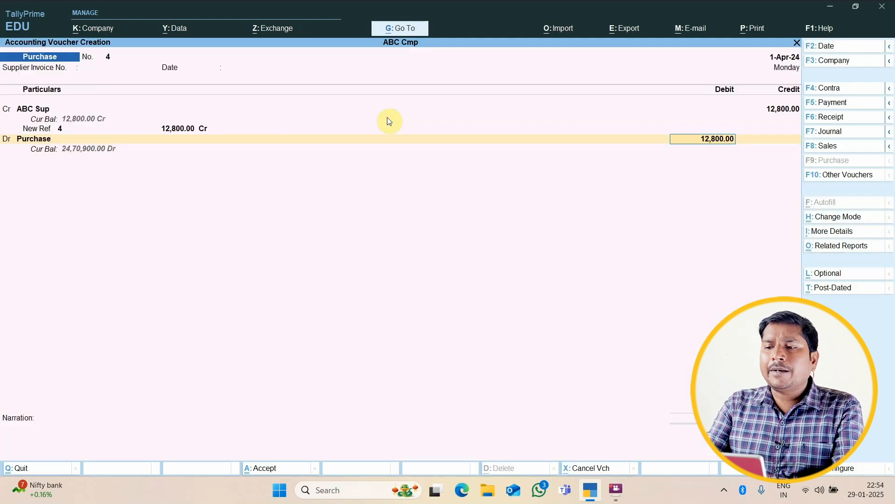
{"action": "key", "text": "Return"}
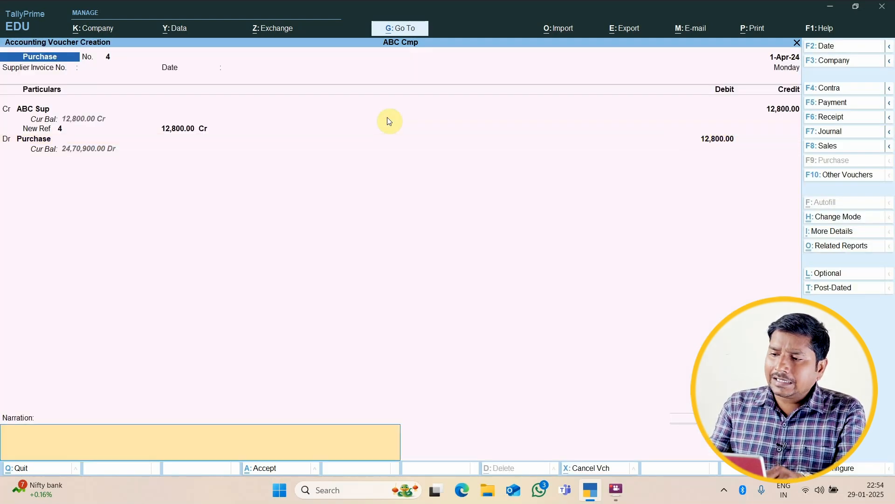
{"action": "key", "text": "Return"}
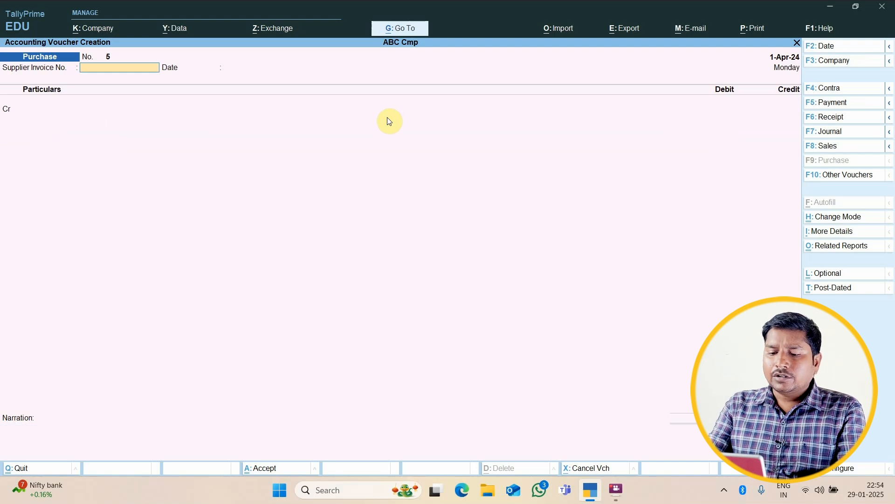
Open a sales voucher and review its available voucher modes, keeping Item Invoice.
{"action": "key", "text": "F8"}
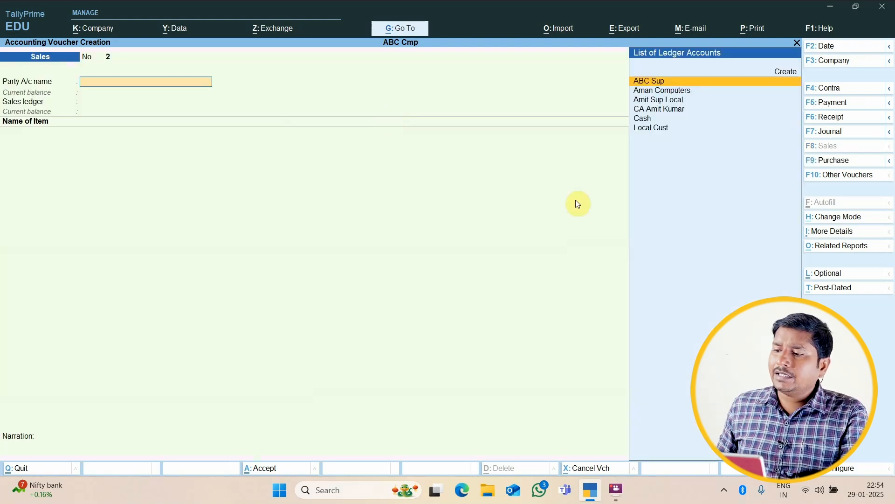
{"action": "left_click", "coordinate": [816, 217]}
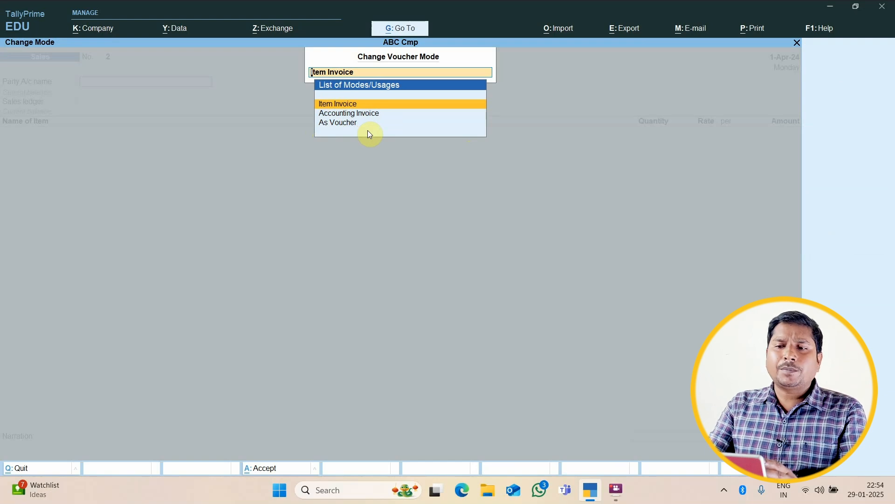
{"action": "key", "text": "Return"}
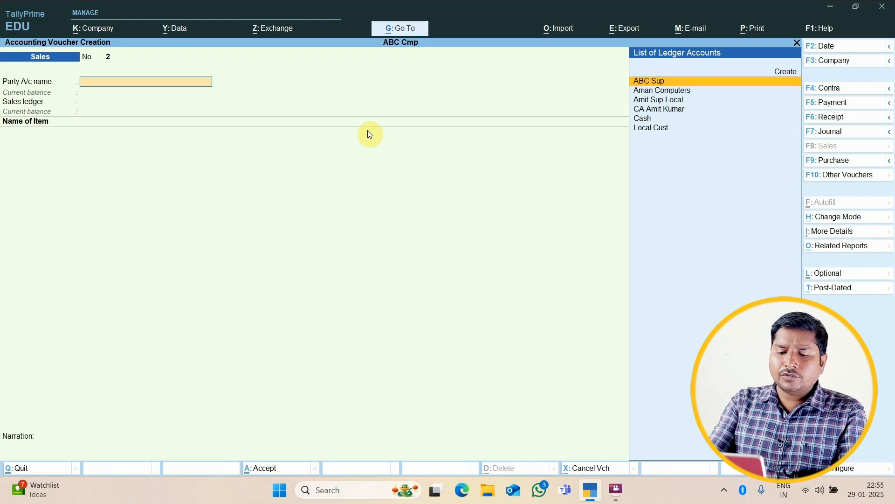
Open a payment voucher and change its mode from Single Entry to Double Entry.
{"action": "key", "text": "F5"}
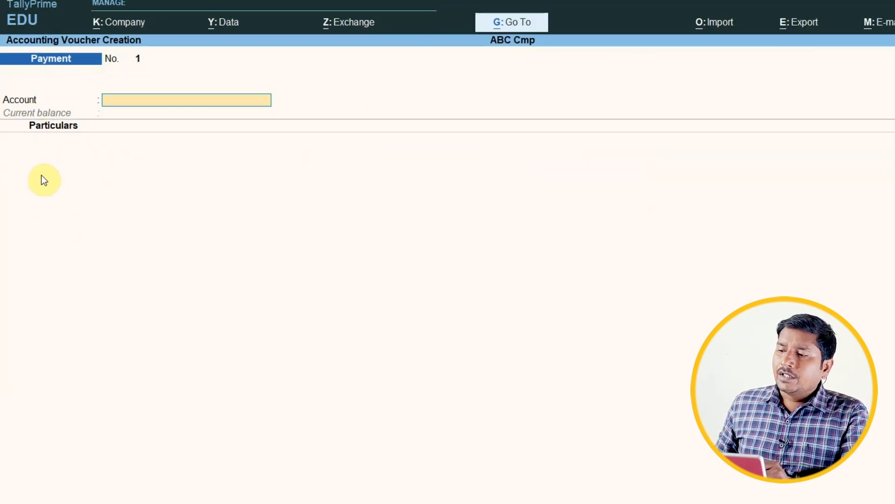
{"action": "left_click", "coordinate": [829, 219]}
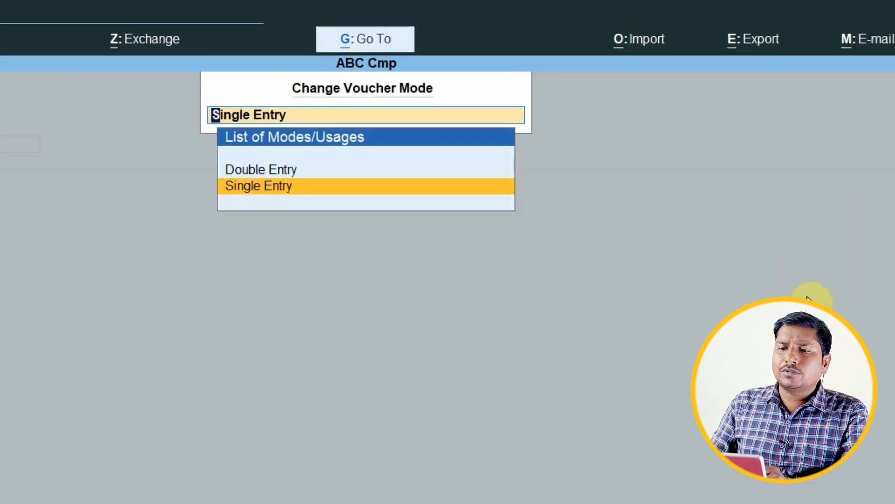
{"action": "key", "text": "Up"}
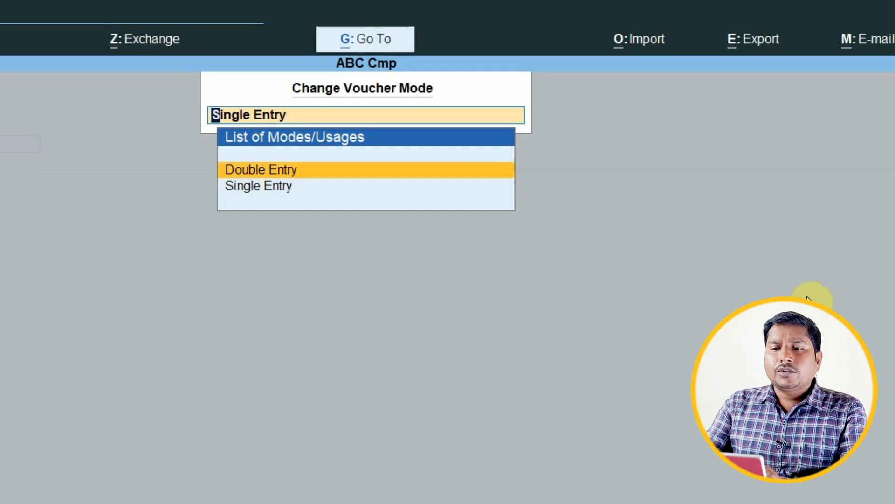
{"action": "key", "text": "Return"}
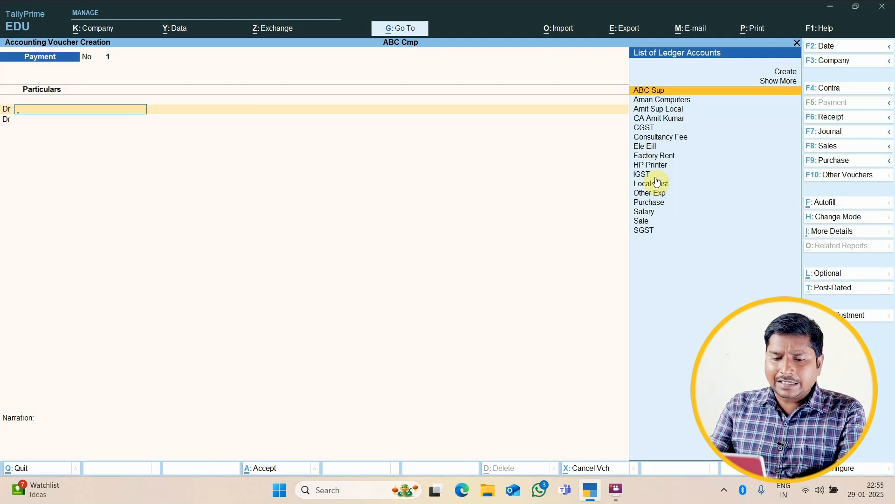
{"action": "key", "text": "Escape"}
{"action": "key", "text": "Return"}
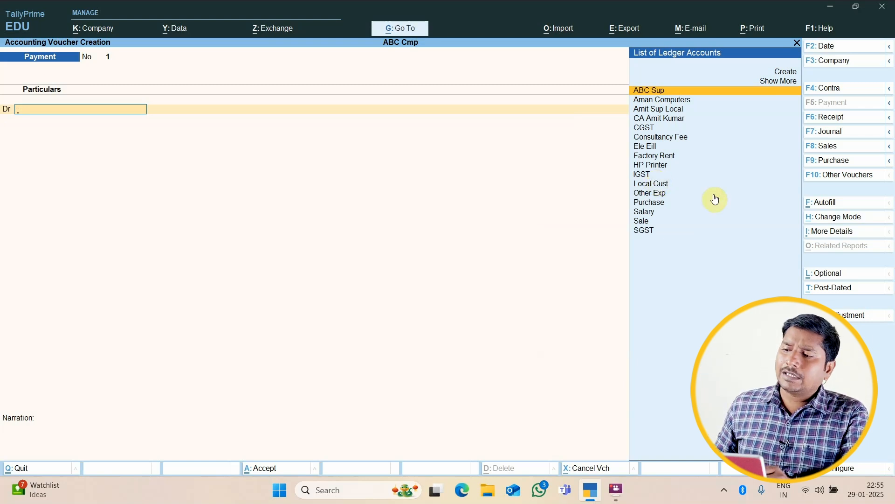
Switch the payment voucher to Single Entry mode and back to Double Entry to compare the two layouts.
{"action": "left_click", "coordinate": [840, 221]}
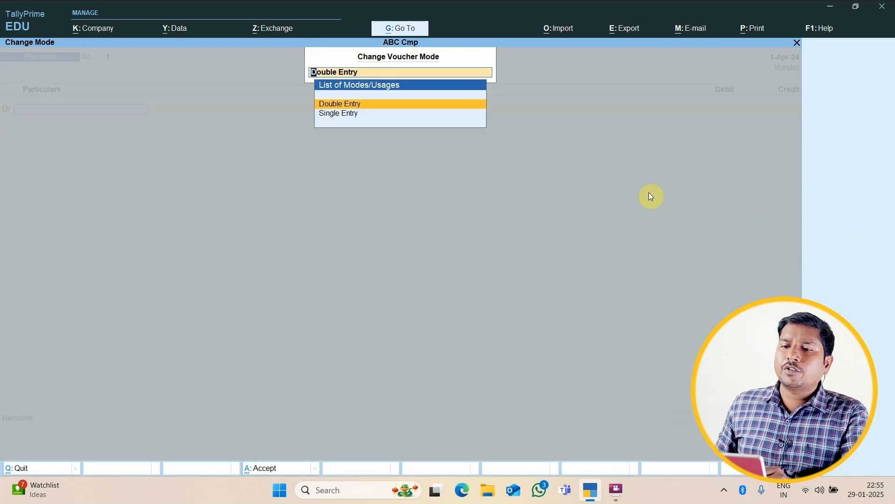
{"action": "key", "text": "Down"}
{"action": "key", "text": "Return"}
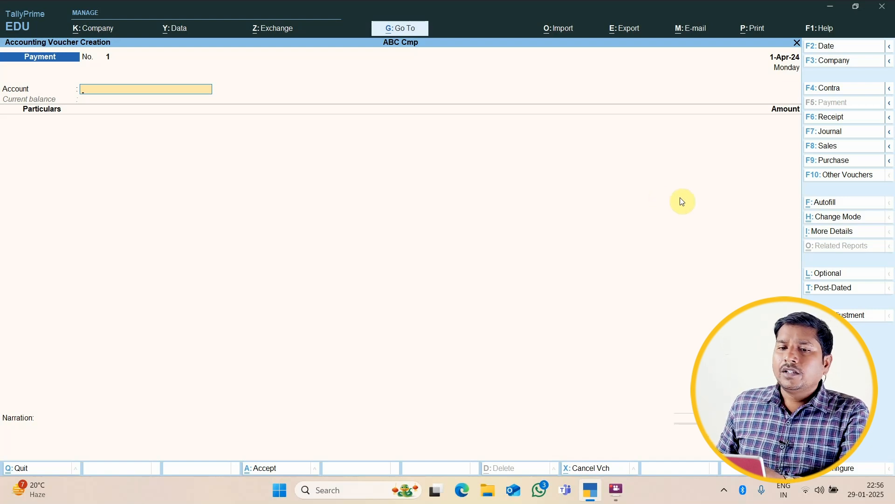
{"action": "left_click", "coordinate": [829, 217]}
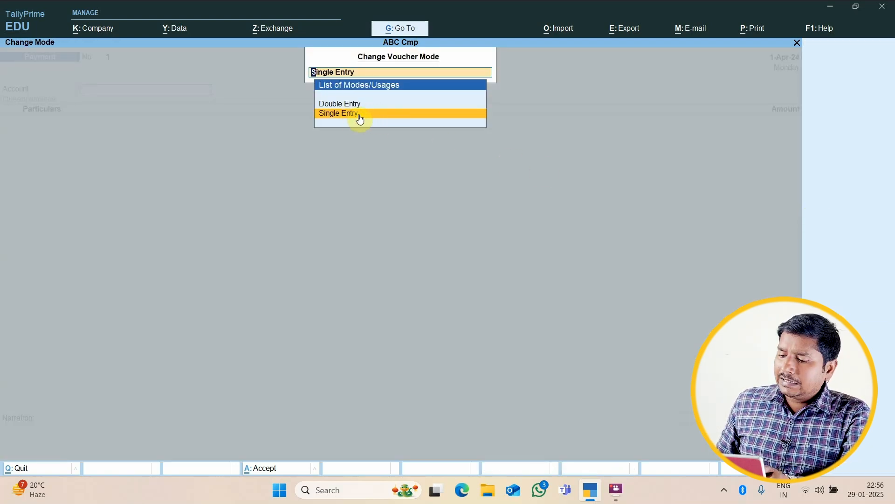
{"action": "key", "text": "Up"}
{"action": "key", "text": "Return"}
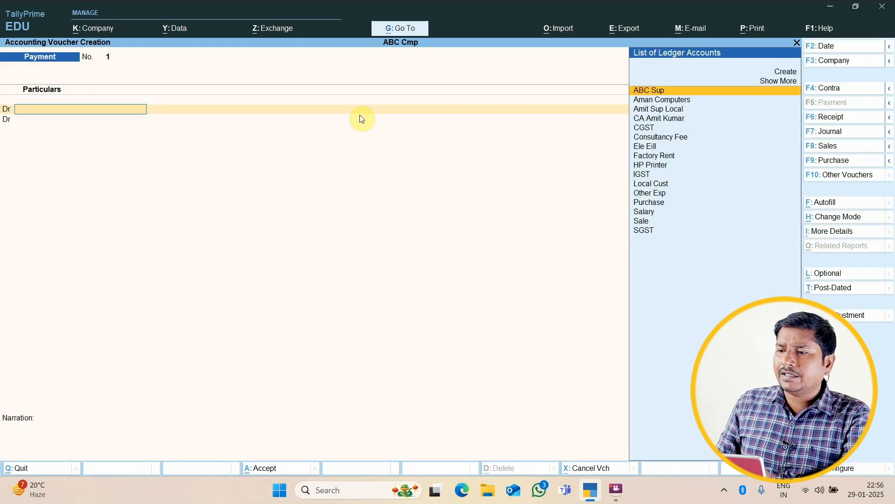
Set the payment voucher's mode to Single Entry, close the voucher and reopen it to check which mode it uses.
{"action": "left_click", "coordinate": [821, 222]}
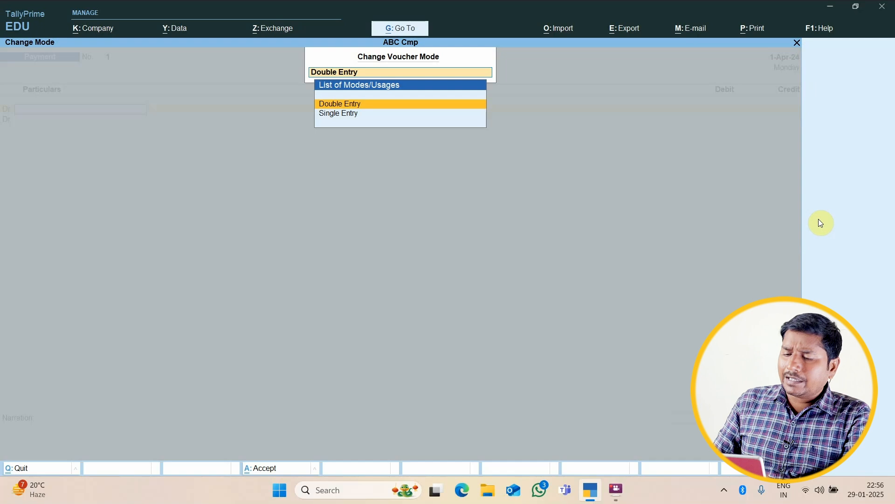
{"action": "key", "text": "Down"}
{"action": "key", "text": "Return"}
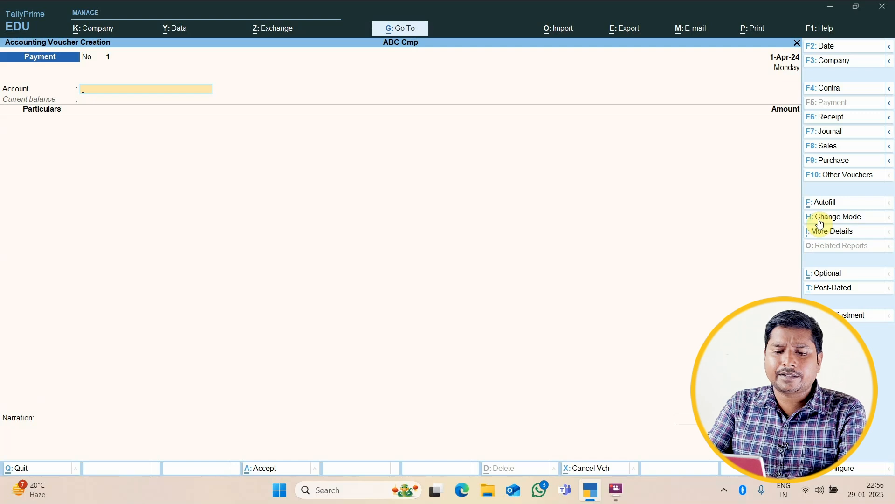
{"action": "key", "text": "Escape"}
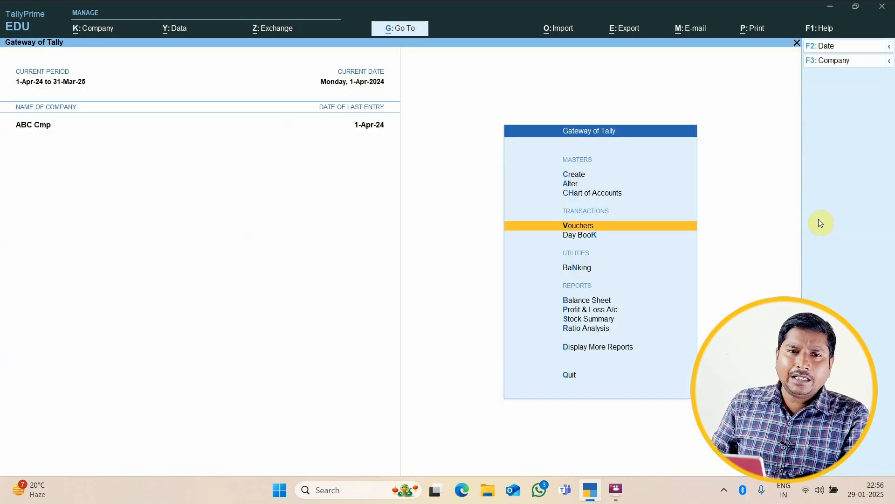
{"action": "key", "text": "Return"}
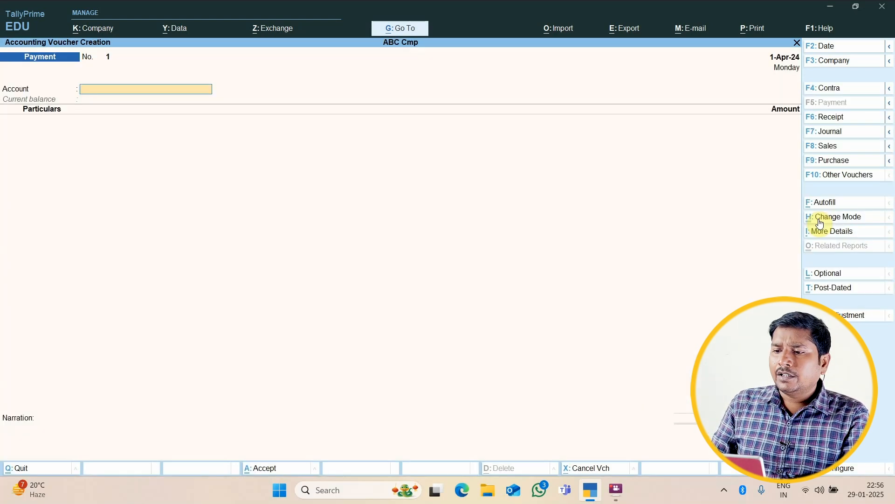
Change the payment voucher's mode to Double Entry, close the voucher and reopen it in that mode.
{"action": "left_click", "coordinate": [837, 220]}
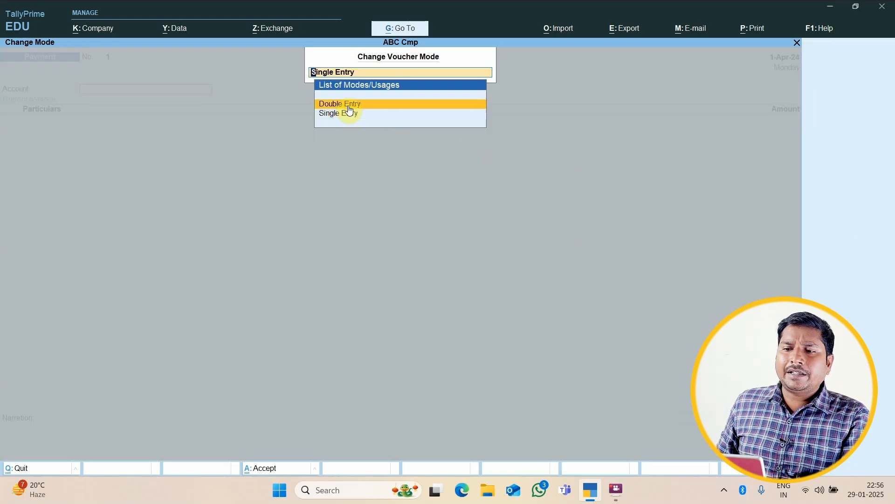
{"action": "key", "text": "Return"}
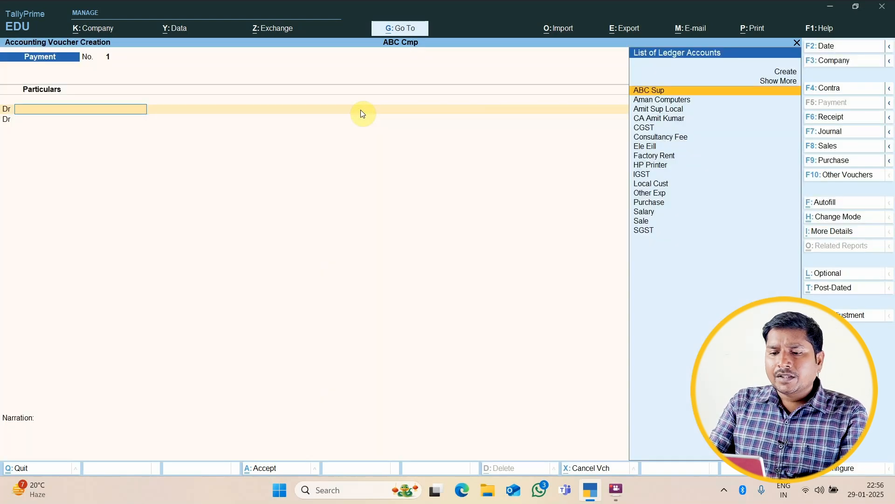
{"action": "key", "text": "Escape"}
{"action": "key", "text": "Return"}
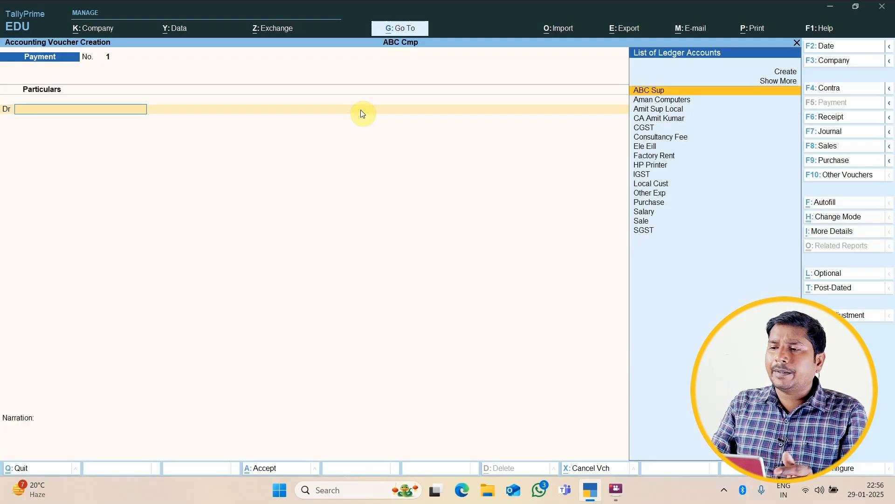
Create a ledger named Ele Bill under Indirect Expenses for the payment voucher's debit line and save it.
{"action": "key", "text": "Up"}
{"action": "key", "text": "Up"}
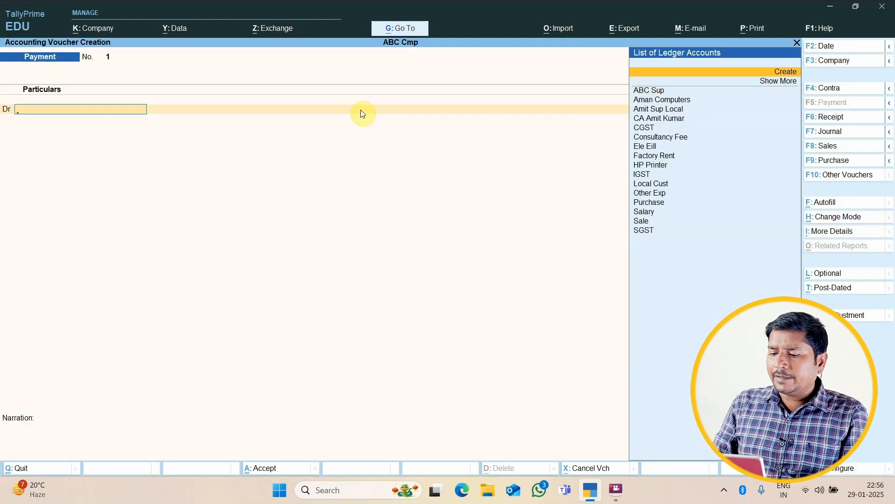
{"action": "key", "text": "Return"}
{"action": "type", "text": "Elw"}
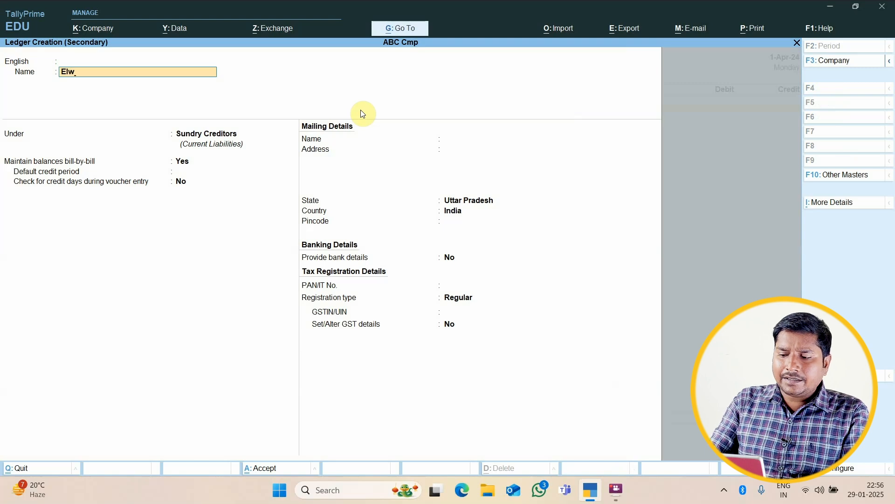
{"action": "key", "text": "BackSpace"}
{"action": "type", "text": "e Bill"}
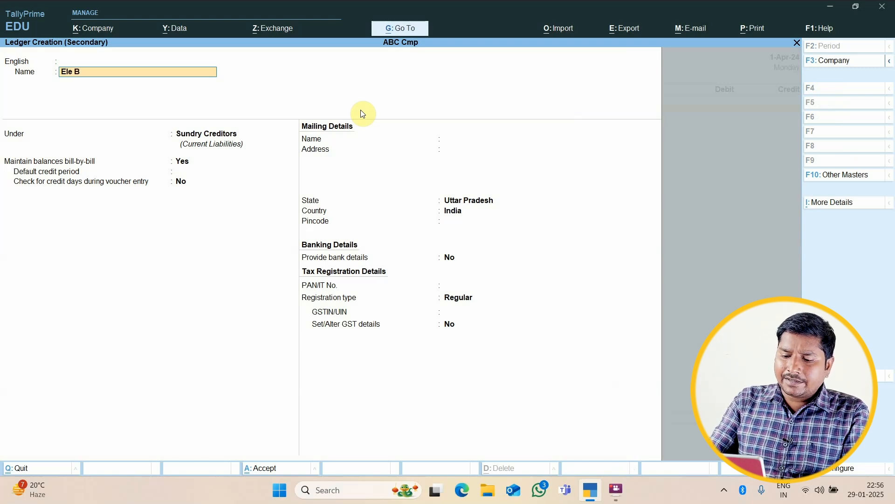
{"action": "key", "text": "Return"}
{"action": "key", "text": "BackSpace"}
{"action": "type", "text": "Ind"}
{"action": "key", "text": "Return"}
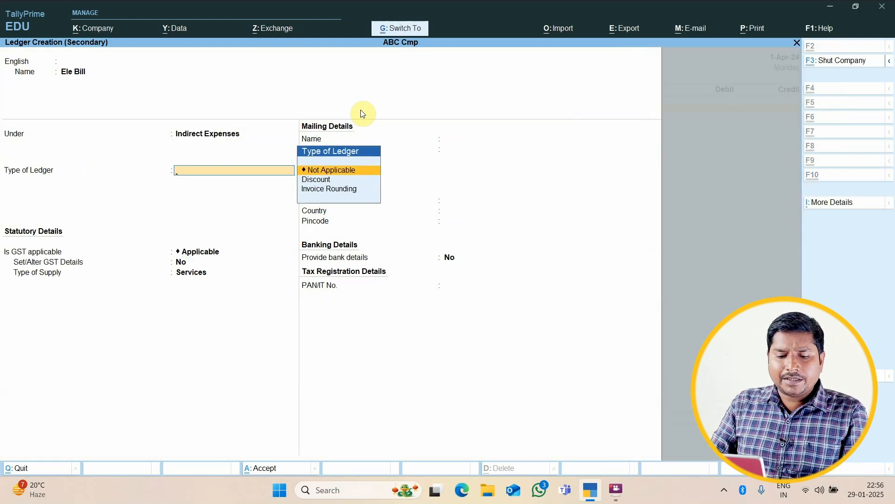
{"action": "key", "text": "ctrl+a"}
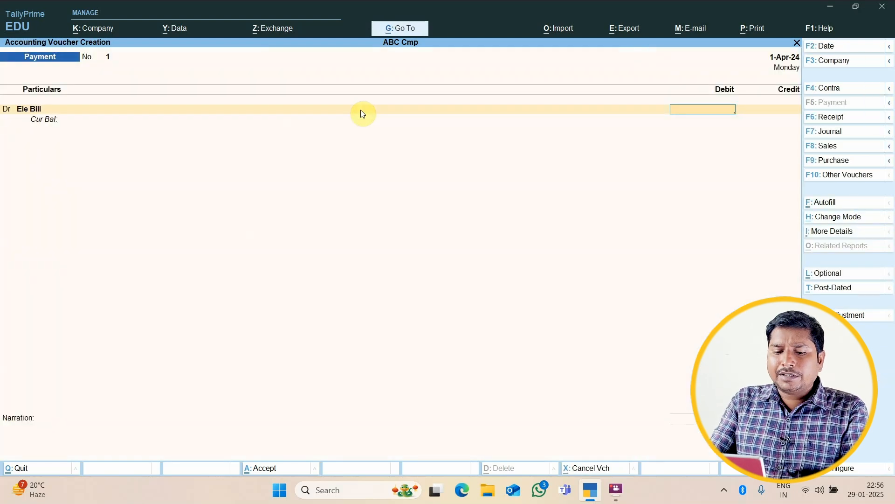
Debit the Ele Bill ledger with 1,900 and proceed to the credit line.
{"action": "type", "text": "1,9"}
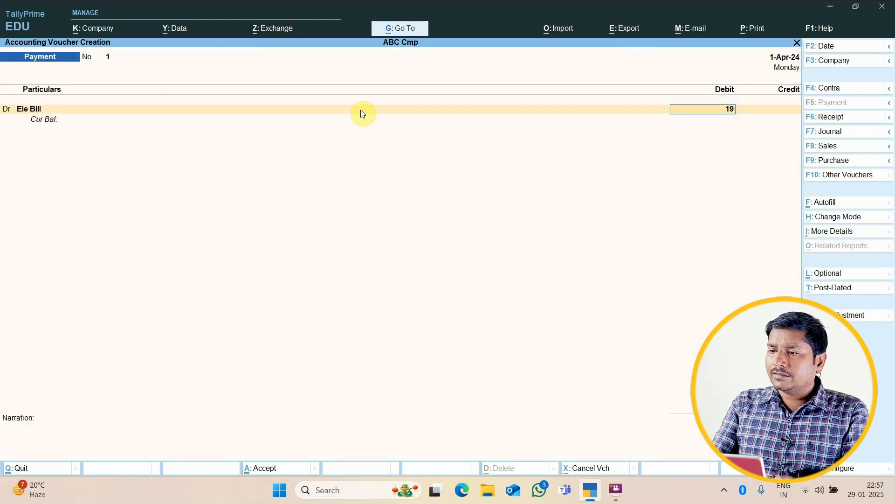
{"action": "type", "text": "00"}
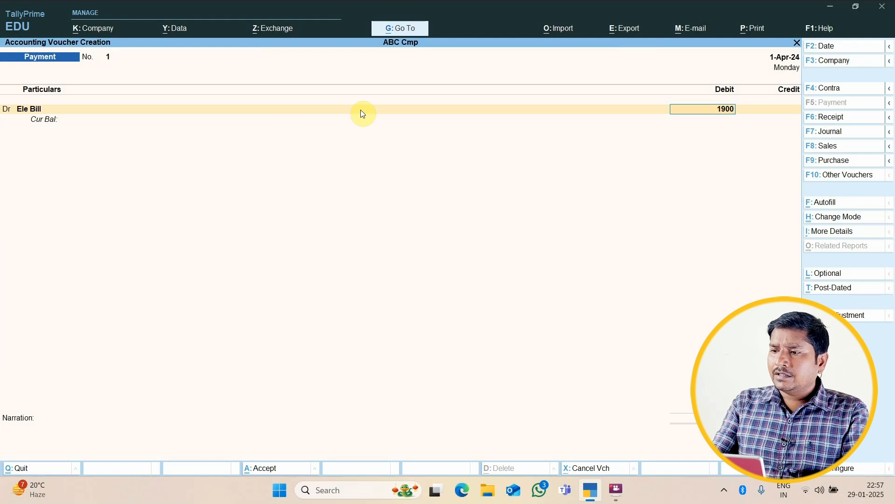
{"action": "key", "text": "Return"}
{"action": "key", "text": "Return"}
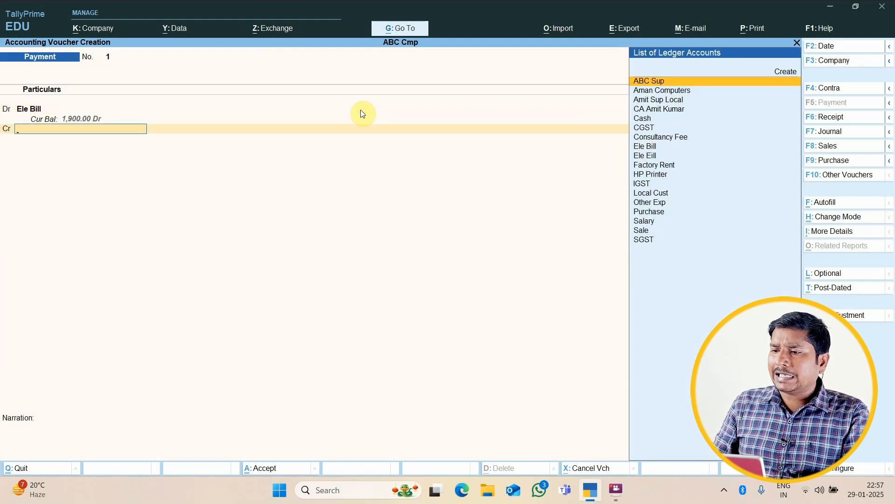
Credit Cash for the full 1,900 and save the payment voucher without a narration.
{"action": "key", "text": "Down"}
{"action": "key", "text": "Down"}
{"action": "key", "text": "Down"}
{"action": "key", "text": "Down"}
{"action": "key", "text": "Return"}
{"action": "key", "text": "Return"}
{"action": "key", "text": "Return"}
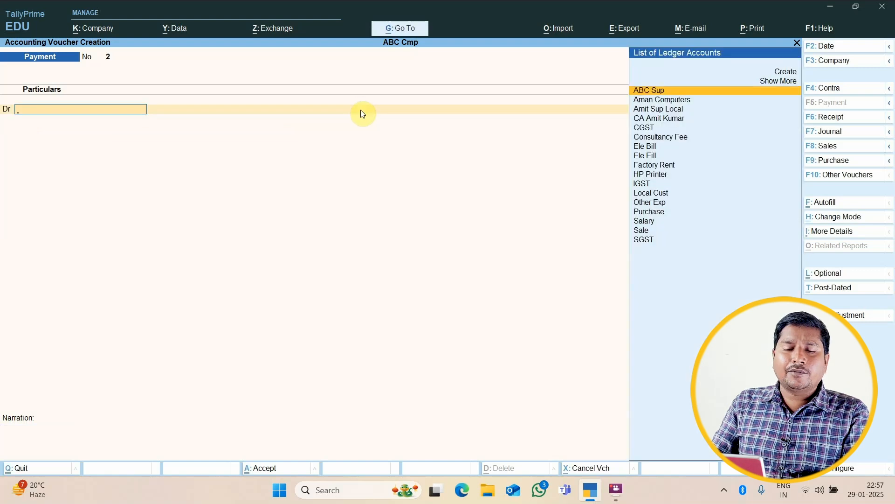
Create a ledger named Walter Bill under Indirect Expenses for the new payment voucher's debit line and save it.
{"action": "key", "text": "Up"}
{"action": "key", "text": "Up"}
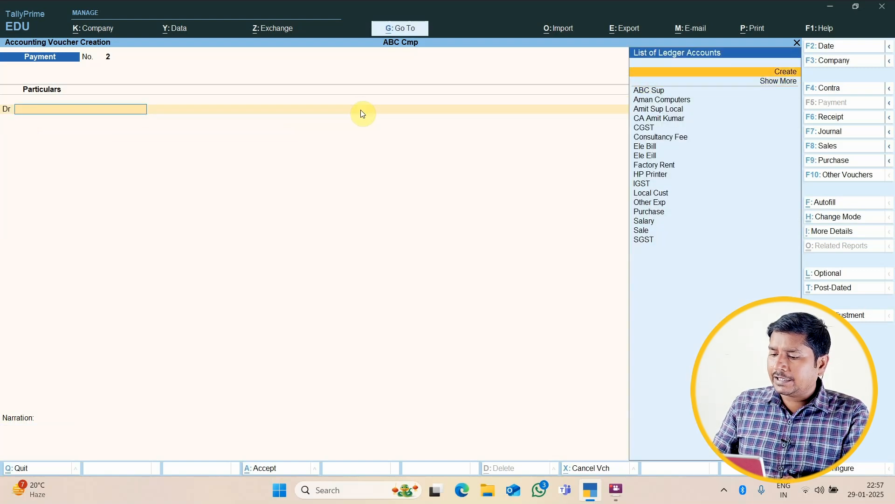
{"action": "key", "text": "Return"}
{"action": "type", "text": "Walter Bill"}
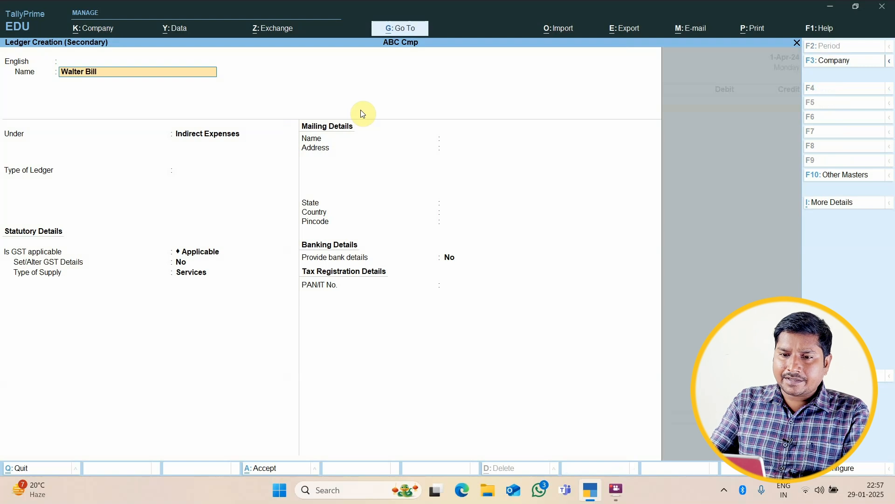
{"action": "key", "text": "Return"}
{"action": "key", "text": "Return"}
{"action": "key", "text": "Return"}
{"action": "key", "text": "Return"}
{"action": "key", "text": "ctrl+a"}
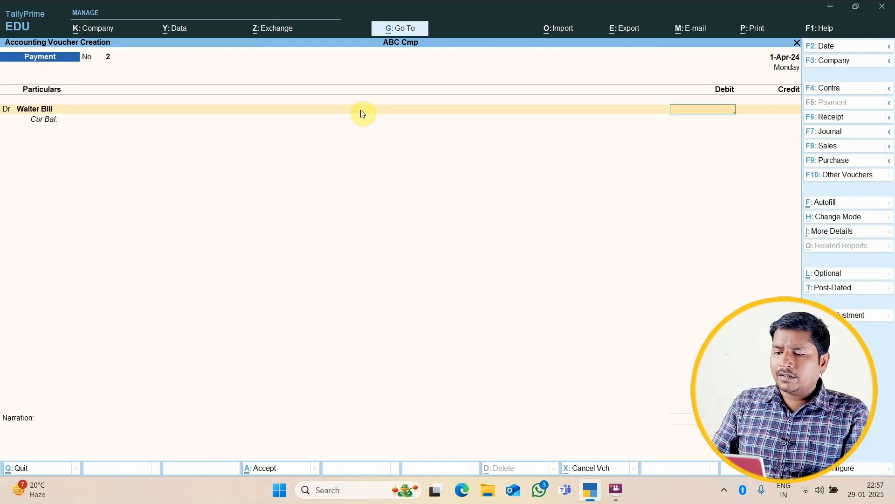
{"action": "type", "text": "800"}
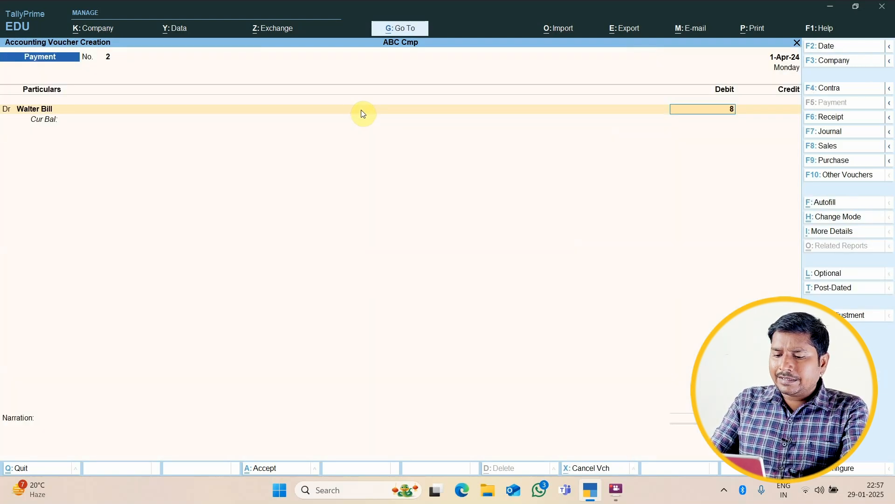
{"action": "key", "text": "Return"}
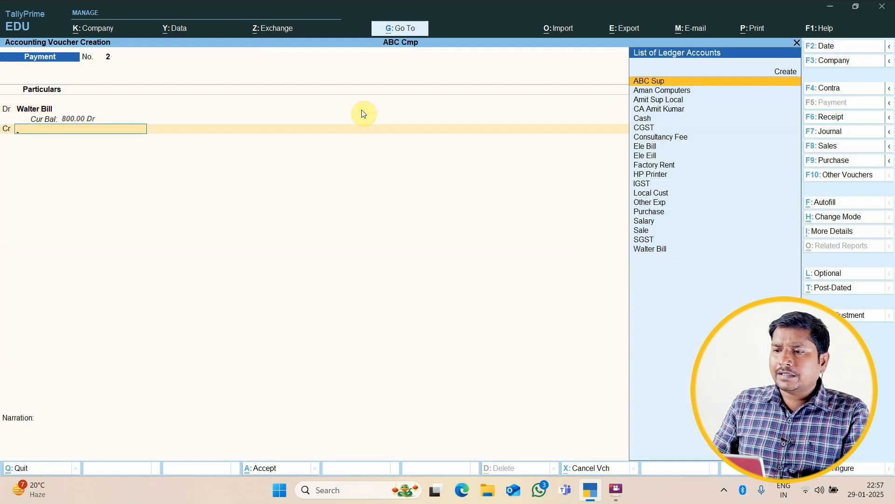
{"action": "key", "text": "Down"}
{"action": "key", "text": "Down"}
{"action": "key", "text": "Down"}
{"action": "key", "text": "Down"}
{"action": "key", "text": "Return"}
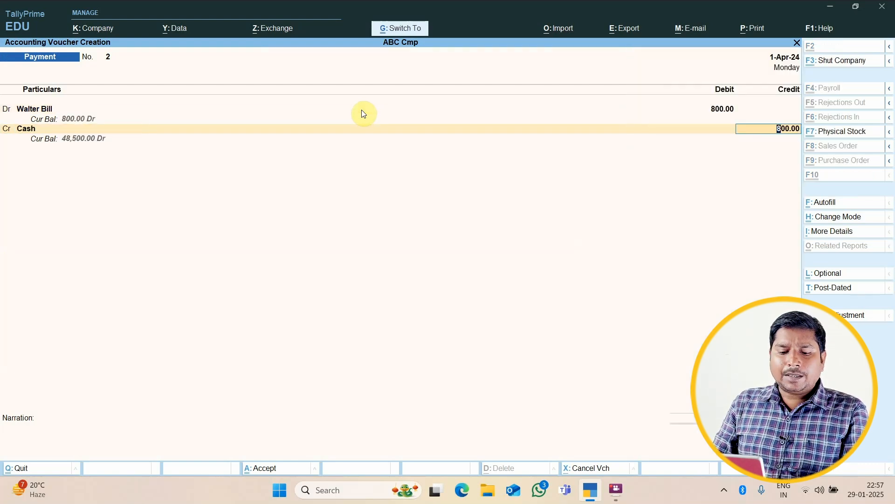
{"action": "key", "text": "ctrl+a"}
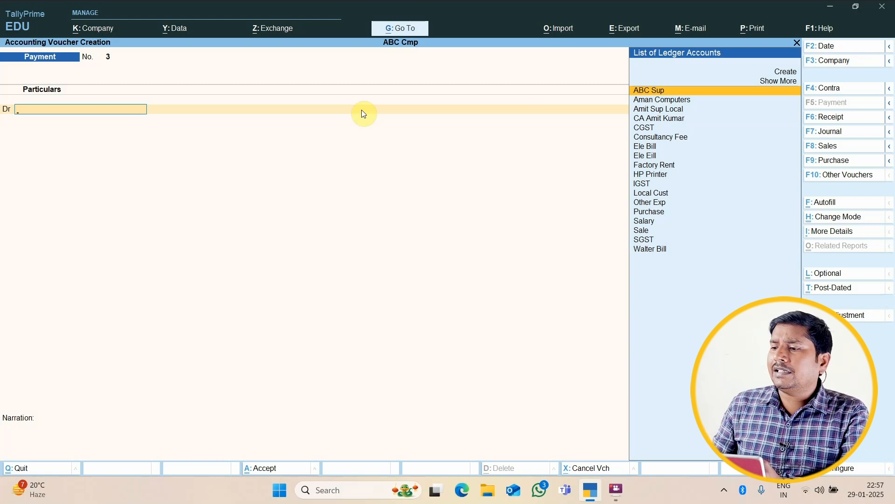
Change the new payment voucher's mode to Single Entry and choose Cash as its account.
{"action": "left_click", "coordinate": [824, 217]}
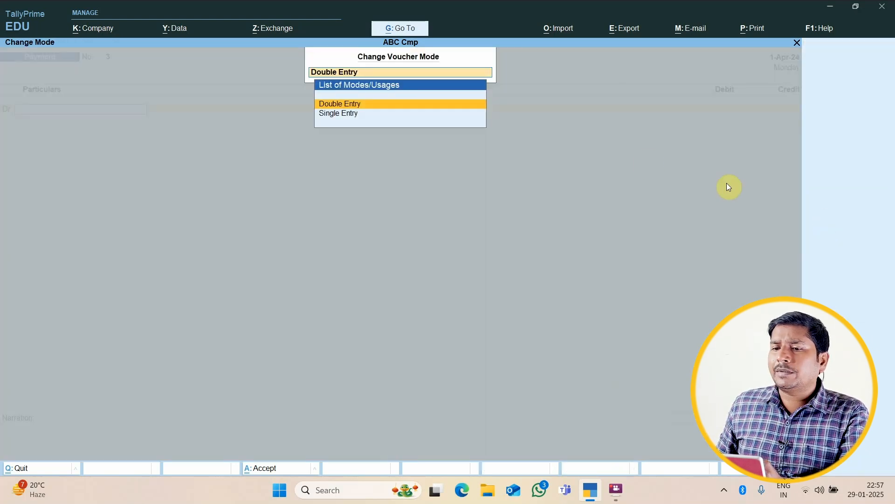
{"action": "left_click", "coordinate": [345, 117]}
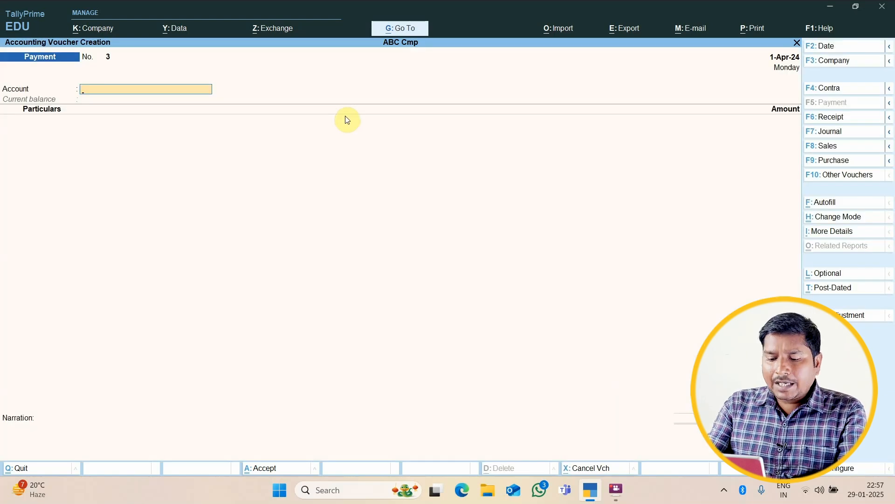
{"action": "key", "text": "Down"}
{"action": "key", "text": "Return"}
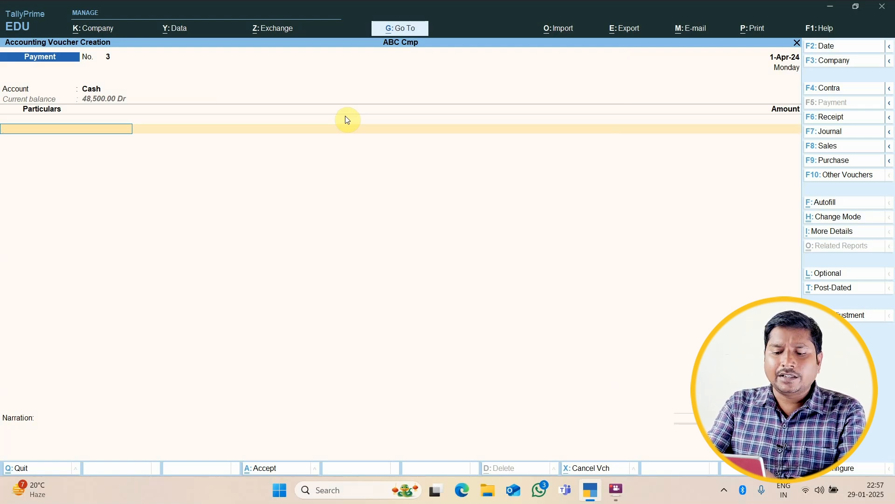
Add Ele Bill to the voucher's particulars with an amount of 300.
{"action": "key", "text": "Down"}
{"action": "key", "text": "Down"}
{"action": "key", "text": "Down"}
{"action": "key", "text": "Down"}
{"action": "key", "text": "Down"}
{"action": "key", "text": "Down"}
{"action": "key", "text": "Down"}
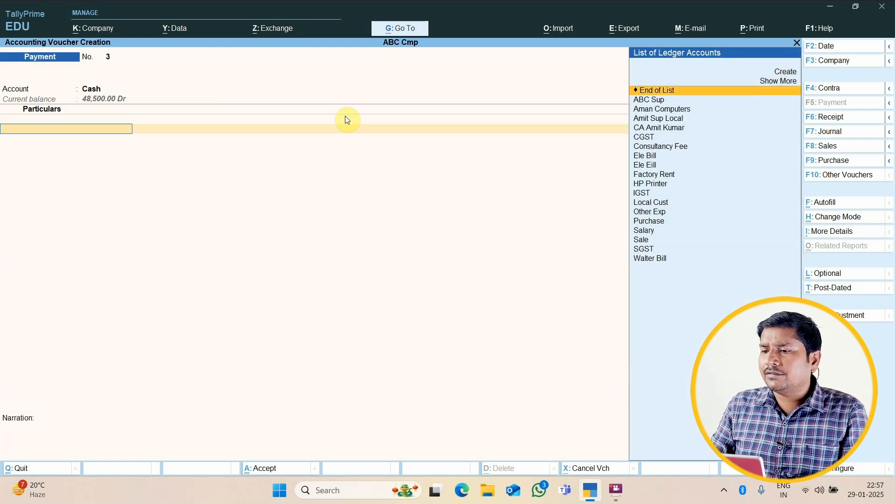
{"action": "key", "text": "Down"}
{"action": "key", "text": "Down"}
{"action": "key", "text": "Down"}
{"action": "key", "text": "Return"}
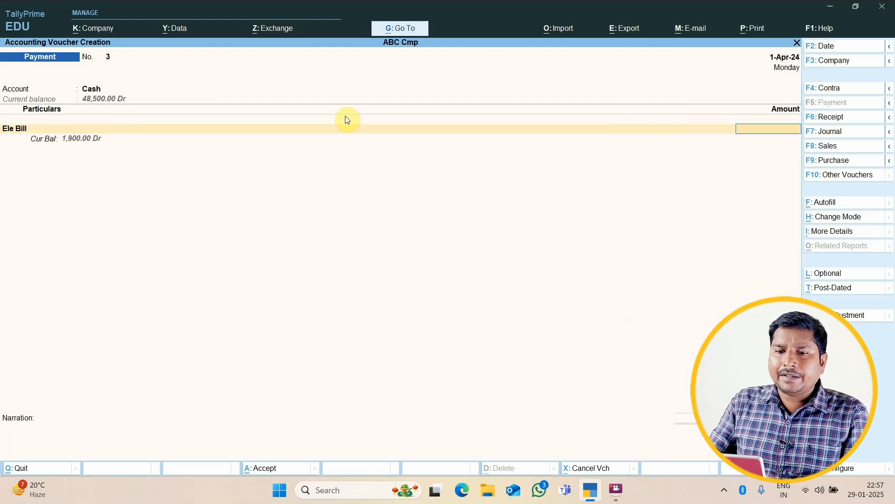
{"action": "type", "text": "300"}
{"action": "key", "text": "Return"}
{"action": "key", "text": "BackSpace"}
{"action": "key", "text": "Return"}
{"action": "key", "text": "Down"}
{"action": "key", "text": "Down"}
{"action": "key", "text": "Down"}
{"action": "key", "text": "Down"}
{"action": "key", "text": "Down"}
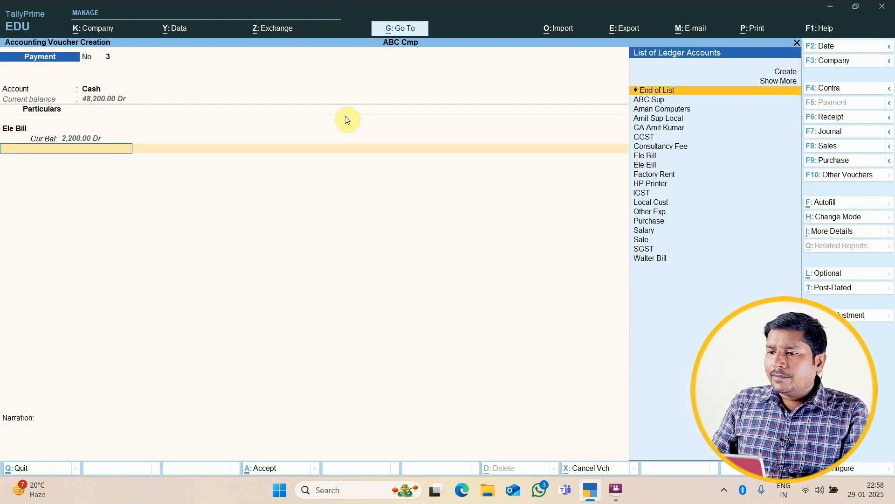
{"action": "key", "text": "Down"}
{"action": "key", "text": "Down"}
{"action": "key", "text": "Down"}
{"action": "key", "text": "Down"}
{"action": "key", "text": "Down"}
{"action": "key", "text": "Down"}
{"action": "key", "text": "Down"}
{"action": "key", "text": "Down"}
{"action": "key", "text": "Down"}
{"action": "key", "text": "Down"}
{"action": "key", "text": "Down"}
{"action": "key", "text": "Down"}
{"action": "key", "text": "Down"}
{"action": "key", "text": "Down"}
{"action": "key", "text": "Down"}
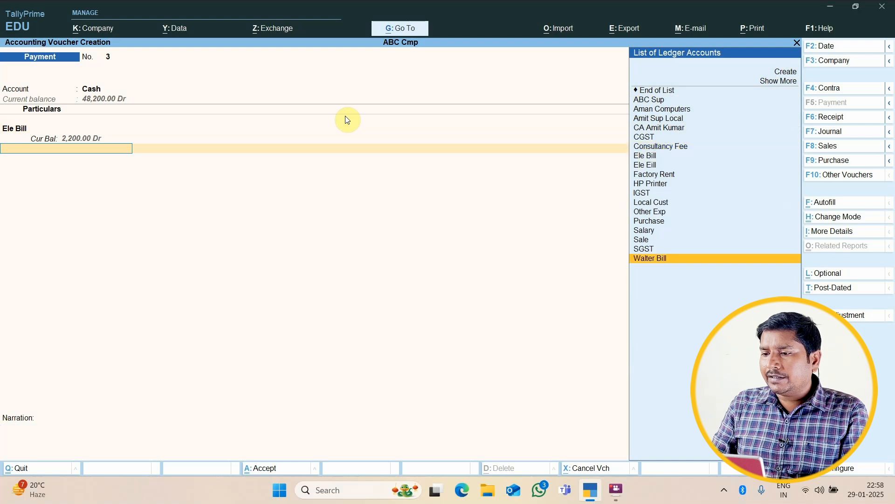
{"action": "key", "text": "Return"}
{"action": "type", "text": "600"}
{"action": "key", "text": "Return"}
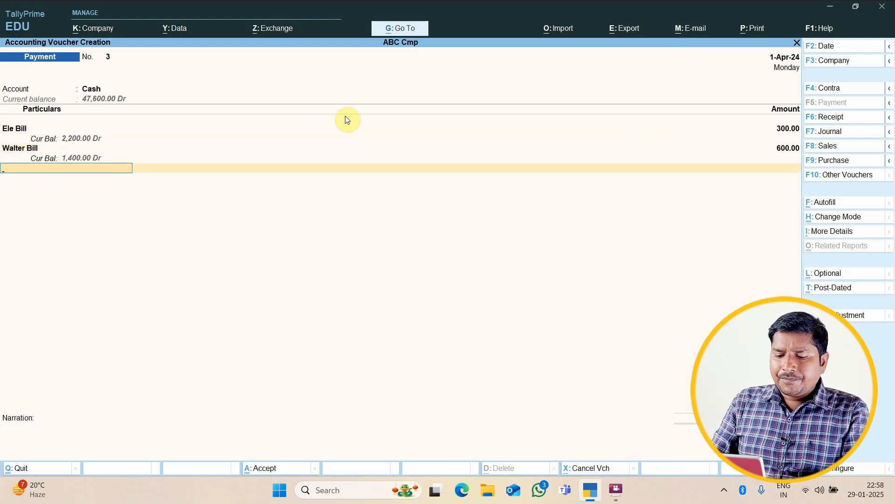
Create a Tea Exp ledger under Indirect Expenses and add it as the voucher's third line with an amount of 200.
{"action": "key", "text": "Up"}
{"action": "key", "text": "Up"}
{"action": "key", "text": "Up"}
{"action": "key", "text": "Up"}
{"action": "key", "text": "Up"}
{"action": "key", "text": "Up"}
{"action": "key", "text": "Up"}
{"action": "key", "text": "Up"}
{"action": "key", "text": "Up"}
{"action": "key", "text": "Up"}
{"action": "key", "text": "Up"}
{"action": "key", "text": "Up"}
{"action": "key", "text": "Up"}
{"action": "key", "text": "Up"}
{"action": "key", "text": "Up"}
{"action": "key", "text": "Up"}
{"action": "key", "text": "Up"}
{"action": "key", "text": "Up"}
{"action": "key", "text": "Up"}
{"action": "key", "text": "Up"}
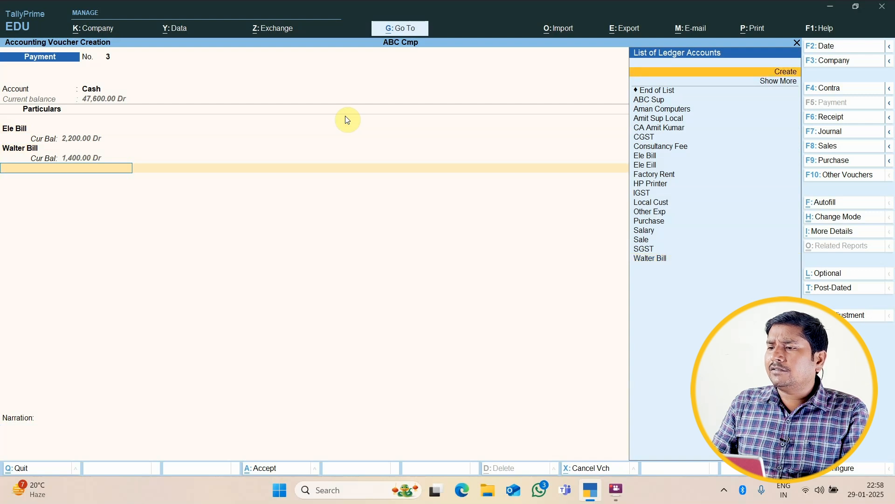
{"action": "key", "text": "Return"}
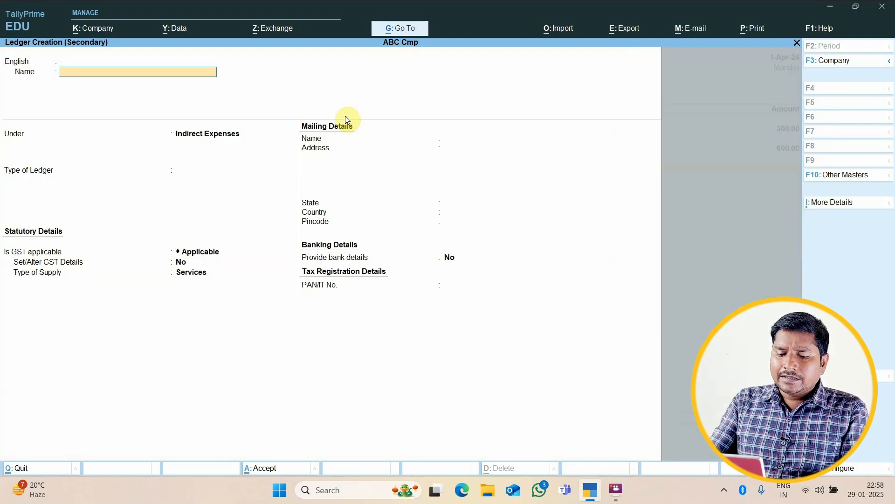
{"action": "type", "text": "Te"}
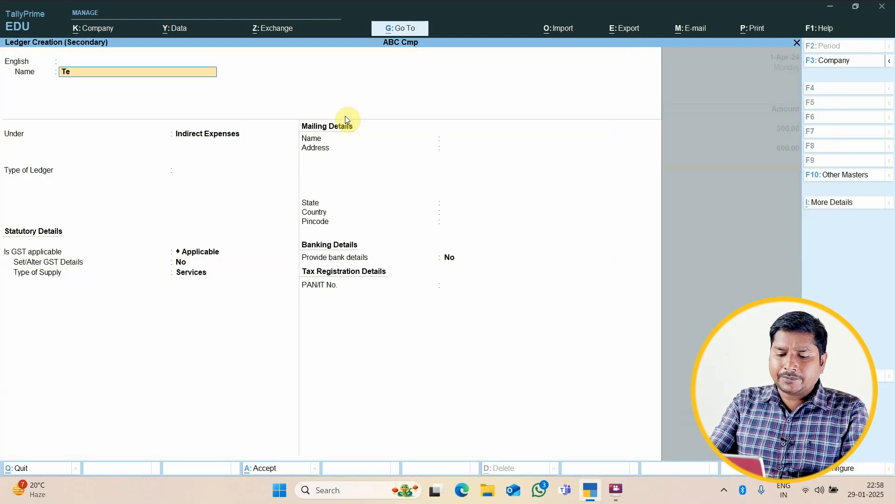
{"action": "type", "text": "a Exp"}
{"action": "key", "text": "Return"}
{"action": "key", "text": "Return"}
{"action": "key", "text": "Return"}
{"action": "key", "text": "Return"}
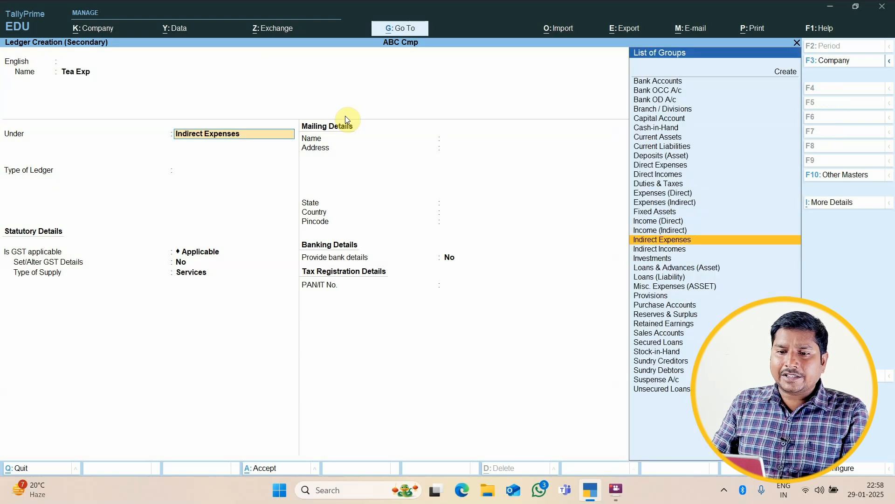
{"action": "key", "text": "ctrl+a"}
{"action": "type", "text": "200"}
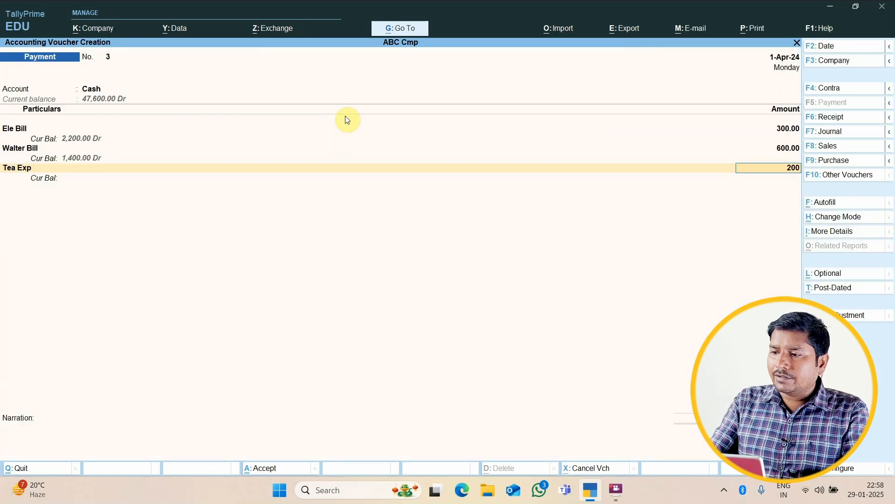
{"action": "key", "text": "Return"}
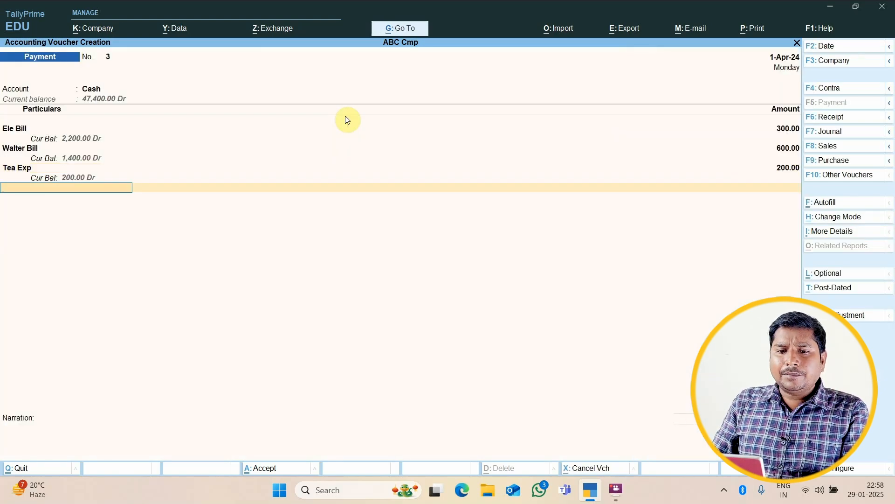
Look through the ledger accounts offered for the voucher's next line.
{"action": "key", "text": "Up"}
{"action": "key", "text": "Up"}
{"action": "key", "text": "Up"}
{"action": "key", "text": "Up"}
{"action": "key", "text": "Up"}
{"action": "key", "text": "Up"}
{"action": "key", "text": "Up"}
{"action": "key", "text": "Up"}
{"action": "key", "text": "Up"}
{"action": "key", "text": "Up"}
{"action": "key", "text": "Up"}
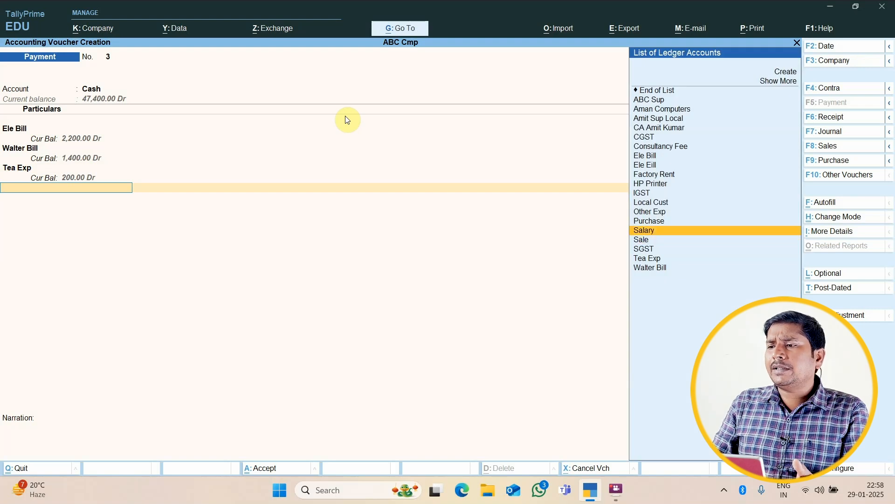
{"action": "key", "text": "Up"}
{"action": "key", "text": "Up"}
{"action": "key", "text": "Up"}
{"action": "key", "text": "Up"}
{"action": "key", "text": "Up"}
{"action": "key", "text": "Up"}
{"action": "key", "text": "Up"}
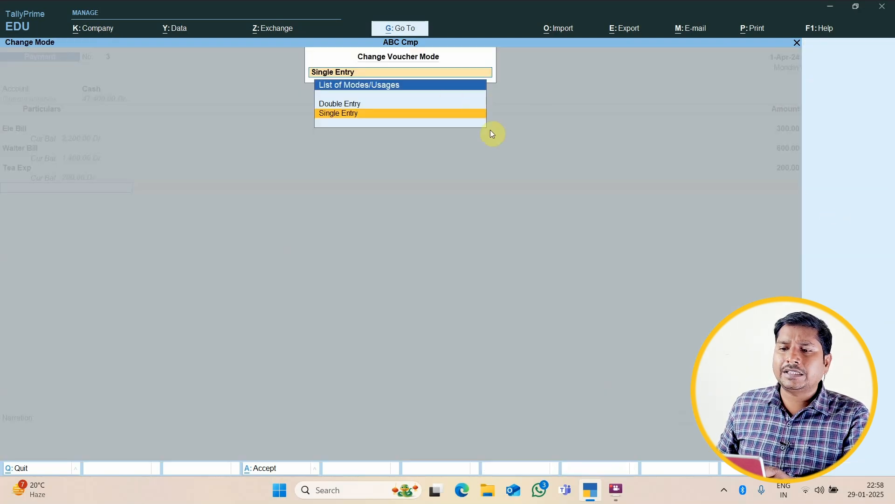
Keep the payment voucher in Single Entry mode and save it.
{"action": "left_click", "coordinate": [356, 120]}
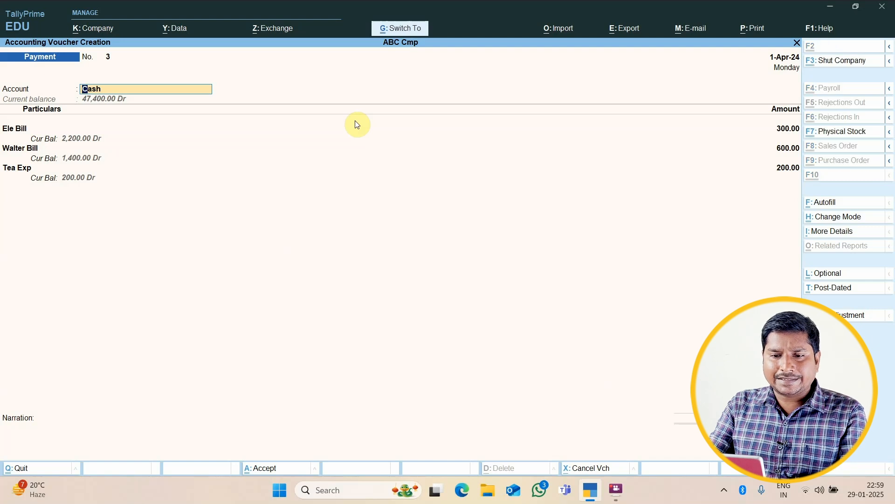
{"action": "key", "text": "ctrl+a"}
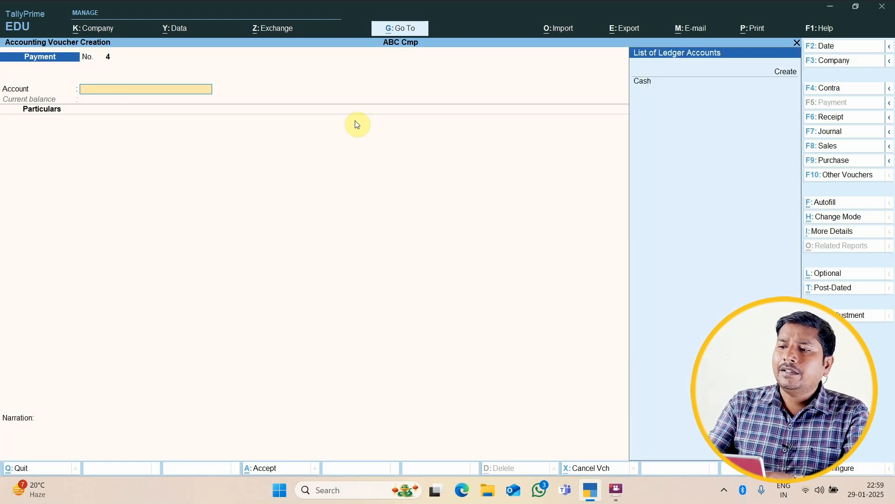
Create a BOB ledger under Bank Accounts for the new payment voucher's account and save it without further bank details.
{"action": "key", "text": "Down"}
{"action": "key", "text": "Up"}
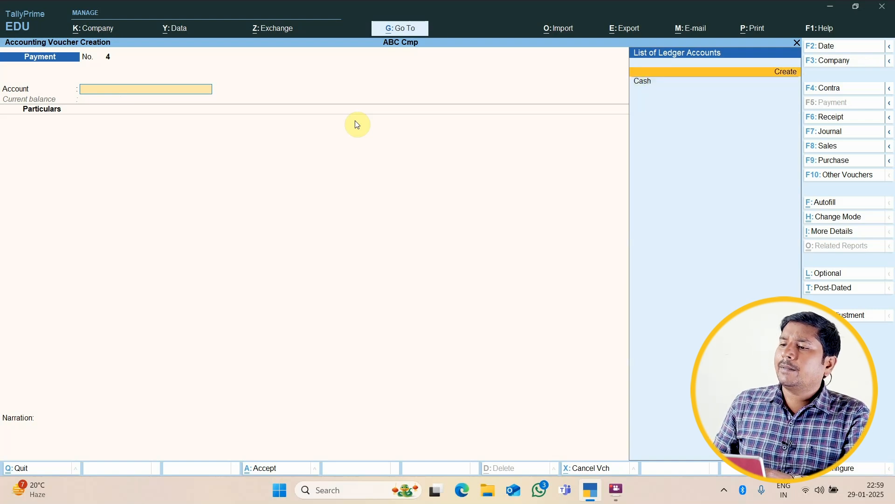
{"action": "key", "text": "Return"}
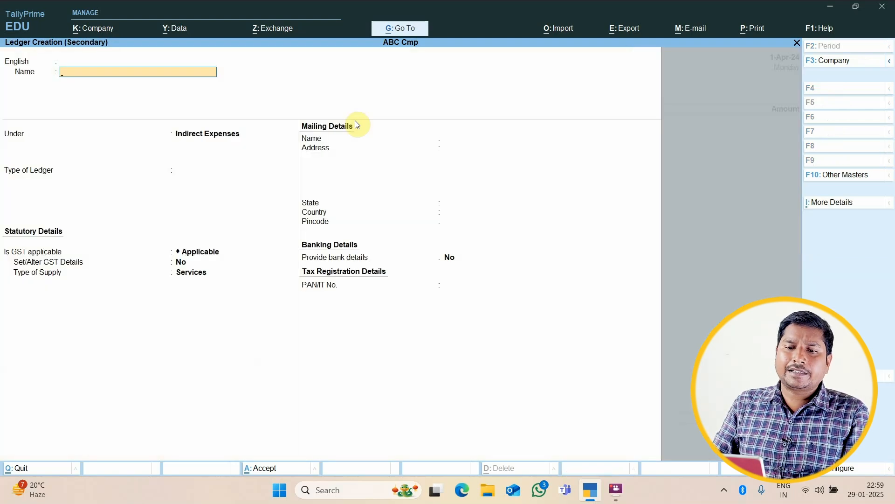
{"action": "type", "text": "BOB"}
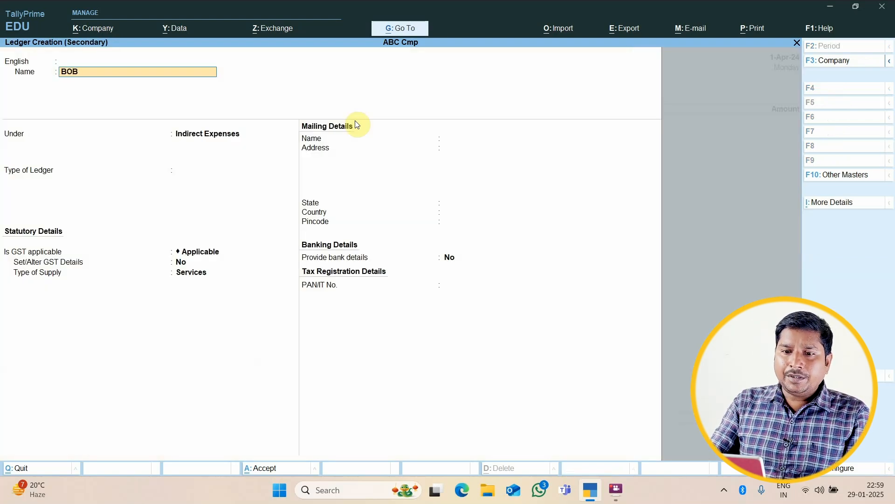
{"action": "key", "text": "Return"}
{"action": "key", "text": "Return"}
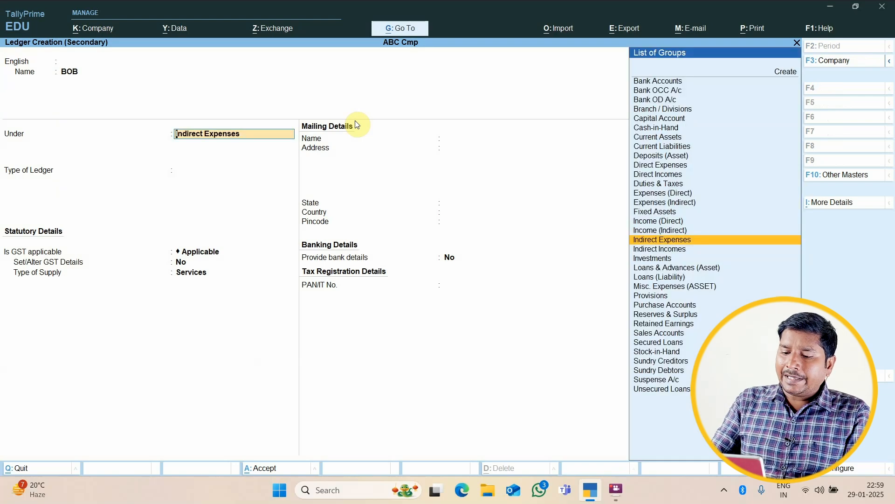
{"action": "type", "text": "B"}
{"action": "key", "text": "Return"}
{"action": "key", "text": "Return"}
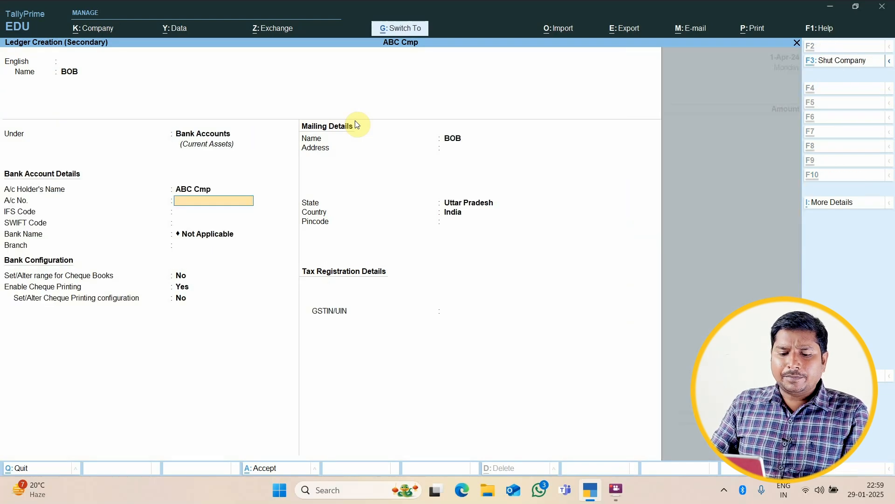
{"action": "key", "text": "ctrl+a"}
Choose BOB as the payment voucher's account and replace it with Cash.
{"action": "key", "text": "BackSpace"}
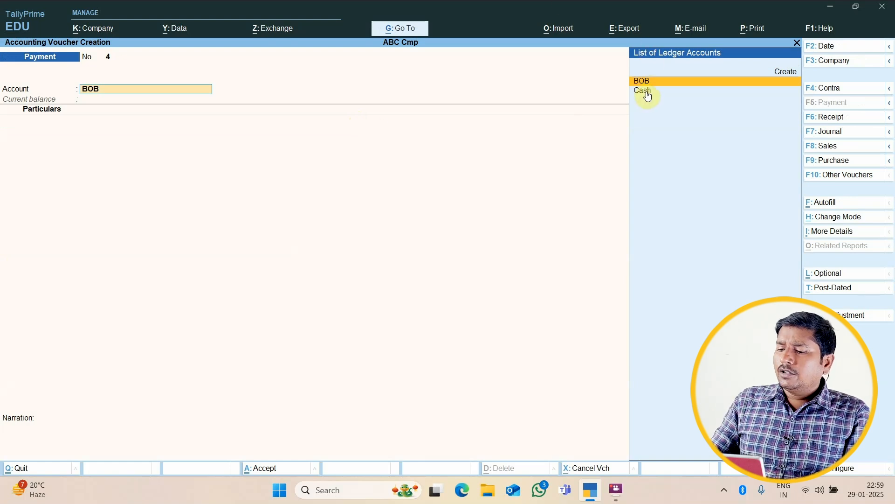
{"action": "key", "text": "Return"}
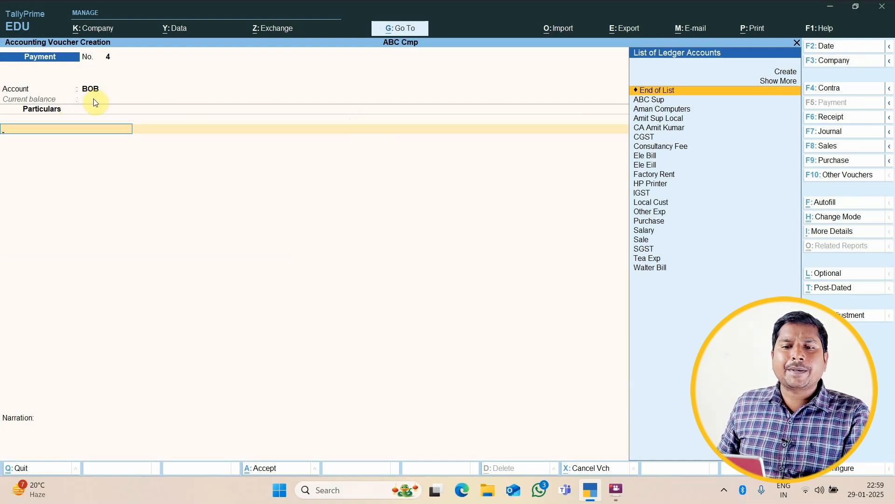
{"action": "key", "text": "BackSpace"}
{"action": "key", "text": "Down"}
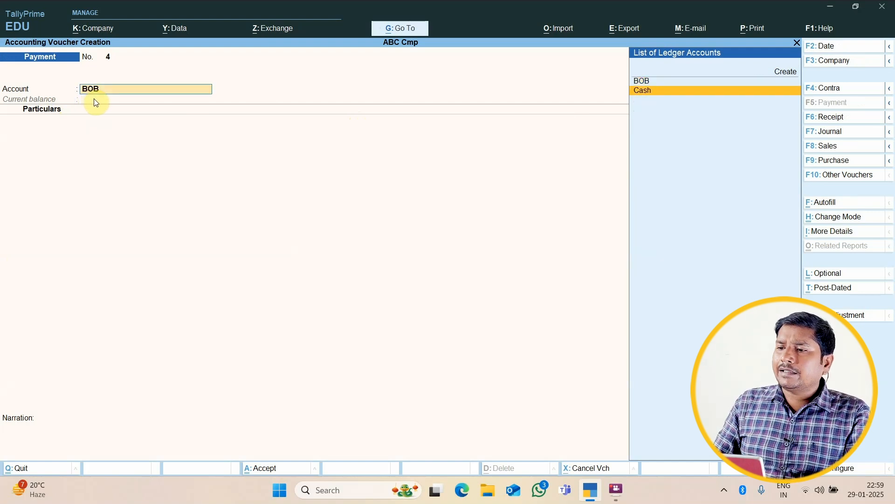
{"action": "key", "text": "Return"}
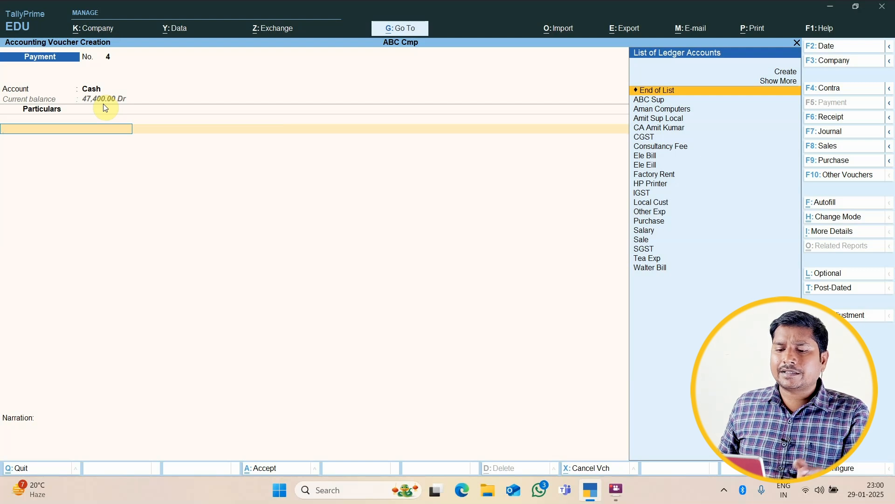
Switch to a contra voucher with Cash as its account and select BOB in the particulars.
{"action": "key", "text": "F4"}
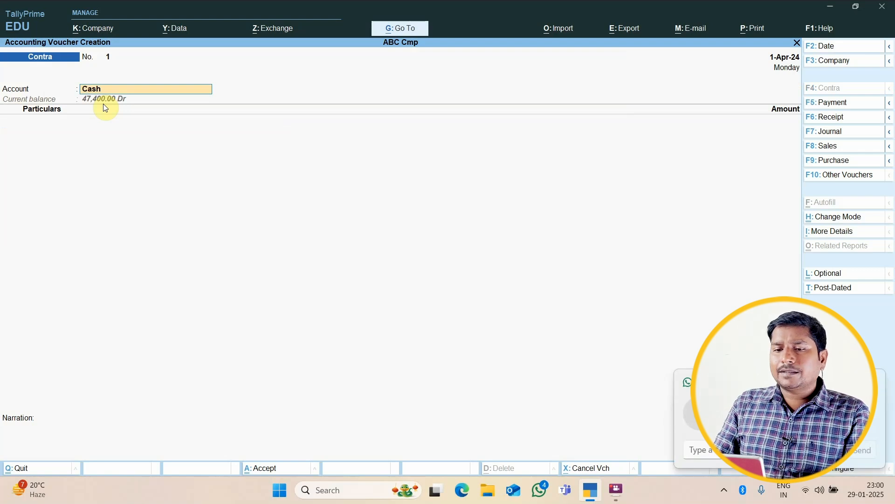
{"action": "key", "text": "Return"}
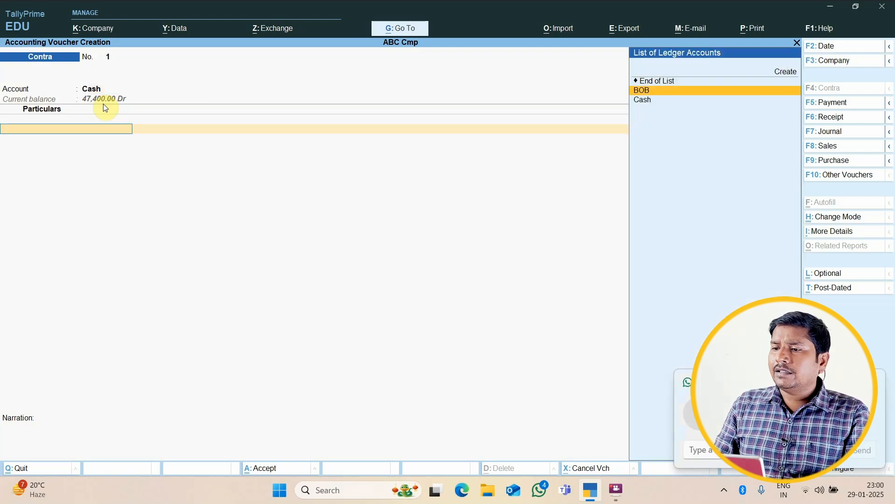
{"action": "key", "text": "Down"}
{"action": "key", "text": "Up"}
{"action": "key", "text": "Return"}
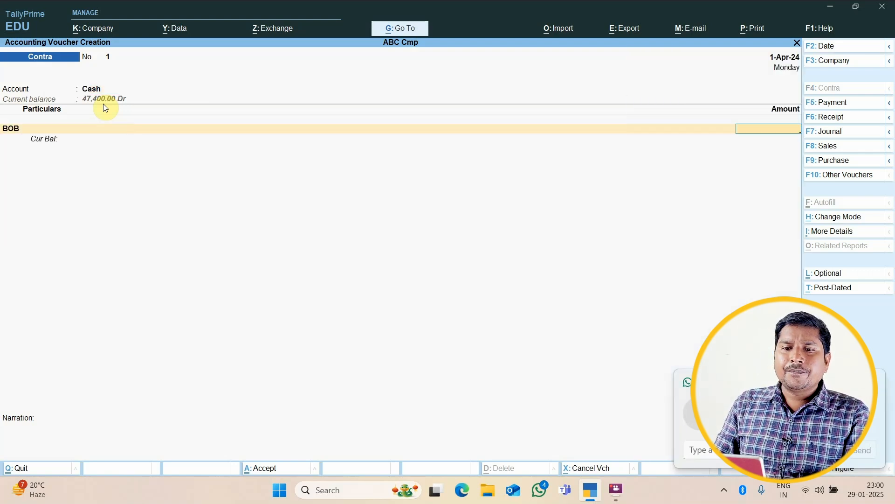
Enter 30000 for BOB and accept its bank allocation as a Cheque with instrument date 1-Apr-24.
{"action": "type", "text": "3"}
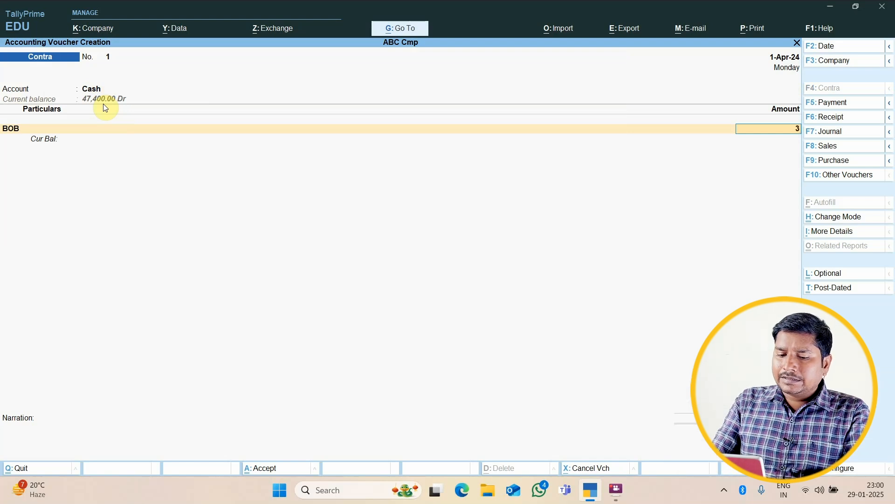
{"action": "type", "text": "0000"}
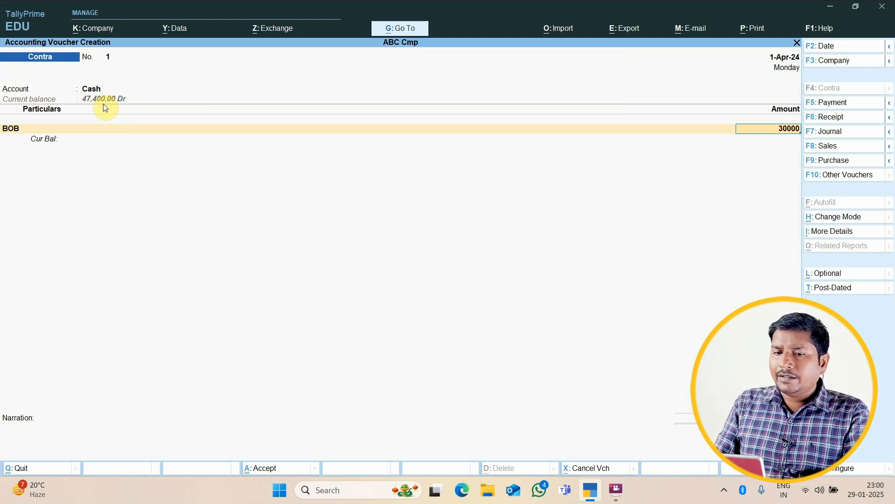
{"action": "key", "text": "Return"}
{"action": "key", "text": "Return"}
{"action": "key", "text": "Return"}
{"action": "key", "text": "Return"}
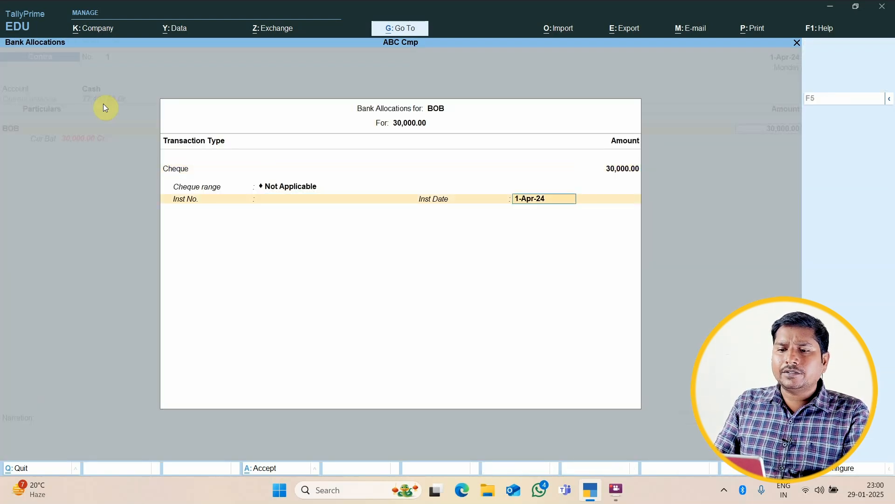
{"action": "key", "text": "Return"}
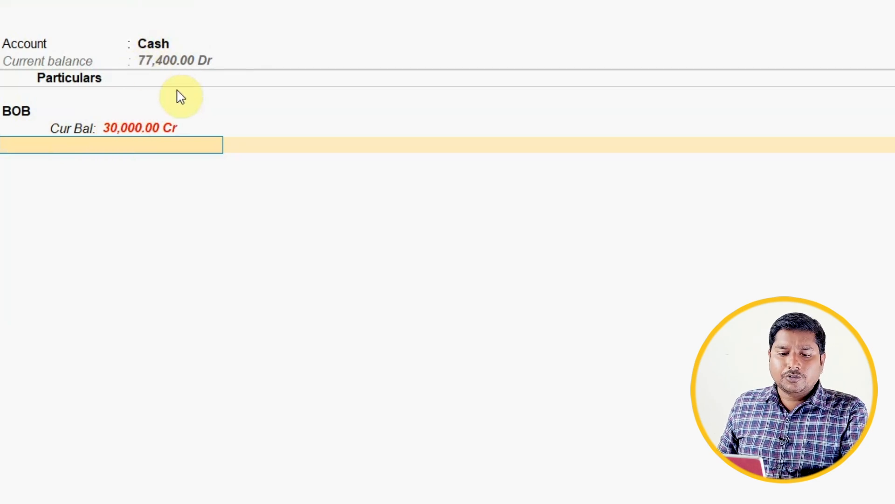
Change the contra voucher's mode to Double Entry.
{"action": "key", "text": "ctrl+h"}
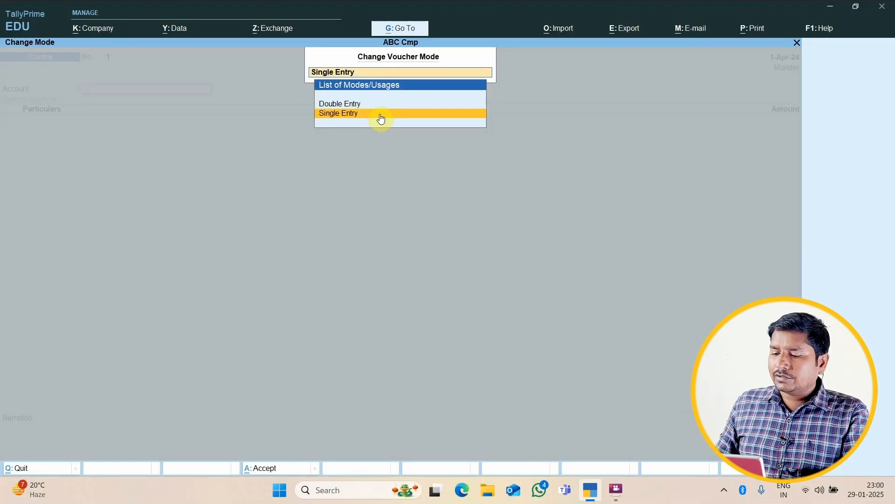
{"action": "key", "text": "Up"}
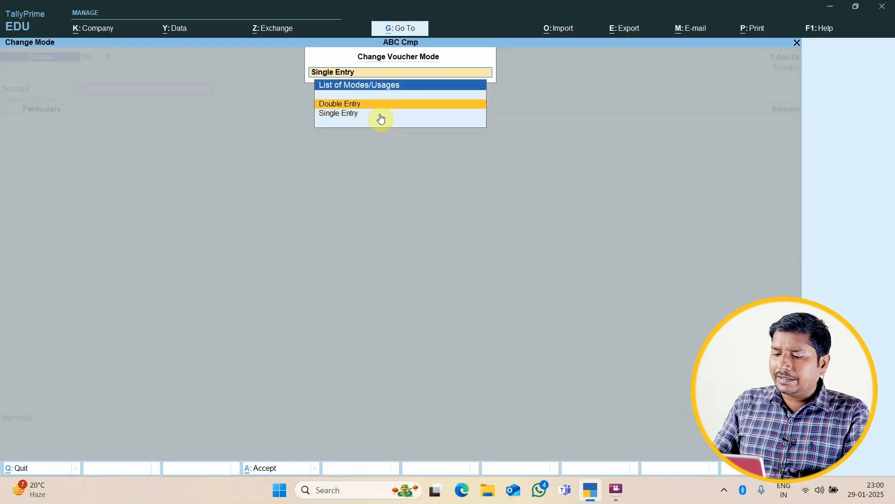
{"action": "key", "text": "Return"}
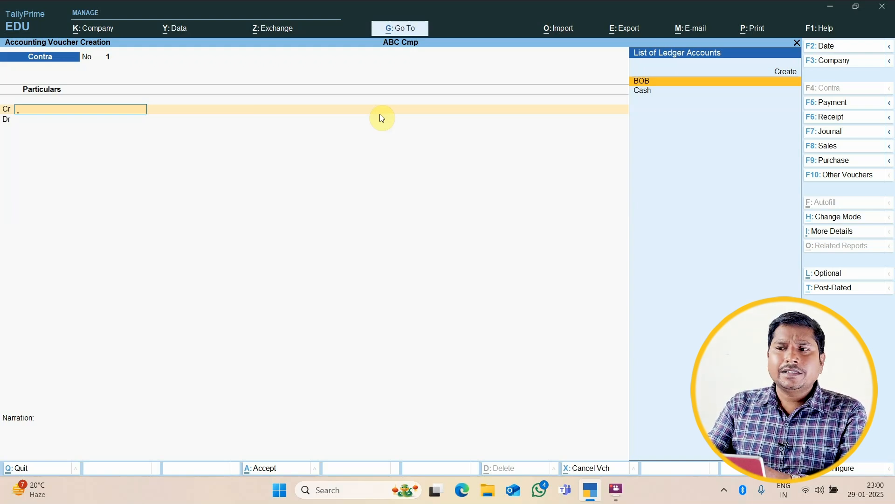
Credit Cash with 30000 in the contra voucher.
{"action": "key", "text": "Down"}
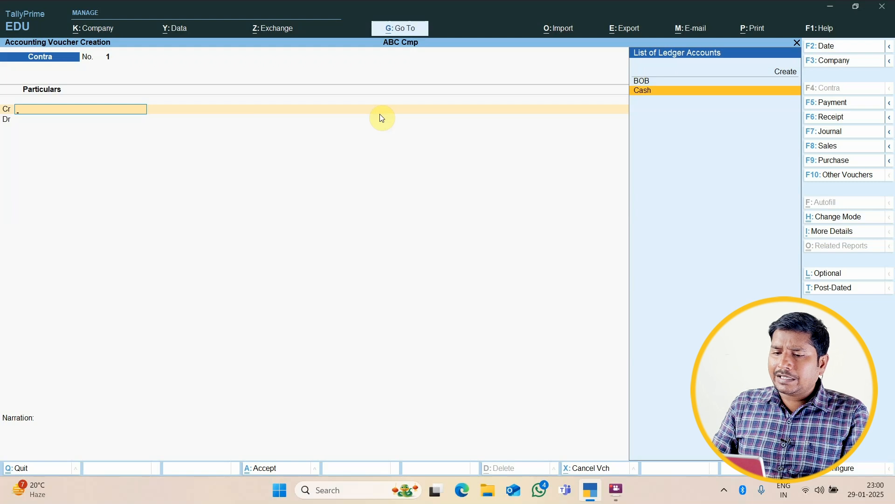
{"action": "key", "text": "Return"}
{"action": "type", "text": "30000"}
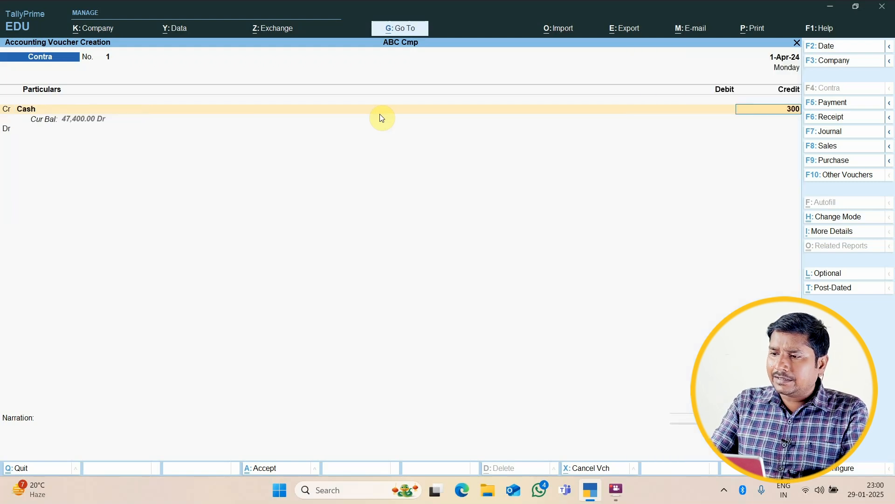
{"action": "key", "text": "Return"}
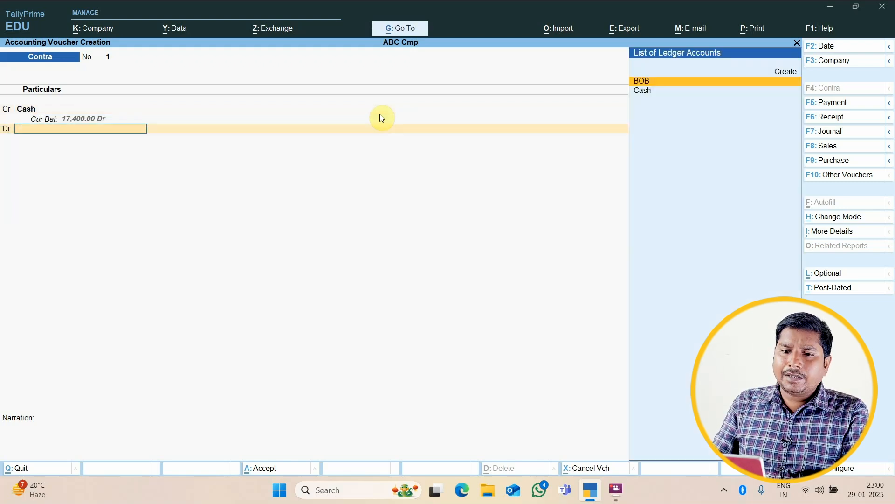
Debit BOB with 30,000 and save the contra voucher.
{"action": "key", "text": "Down"}
{"action": "key", "text": "Up"}
{"action": "key", "text": "Return"}
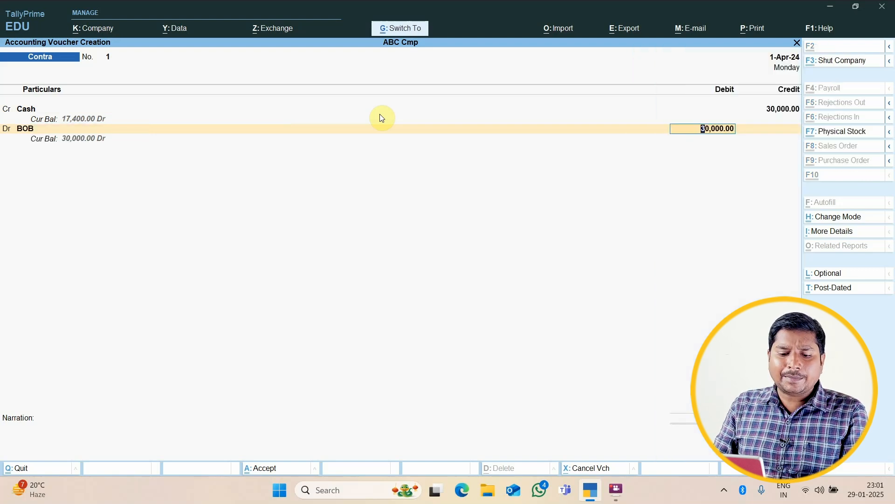
{"action": "key", "text": "ctrl+a"}
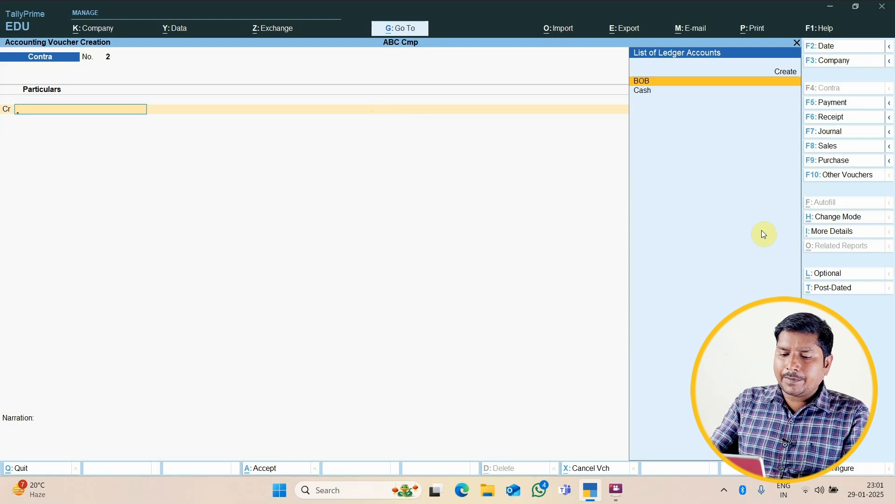
Start a payment voucher in Single Entry mode with BOB as the paying account.
{"action": "key", "text": "F5"}
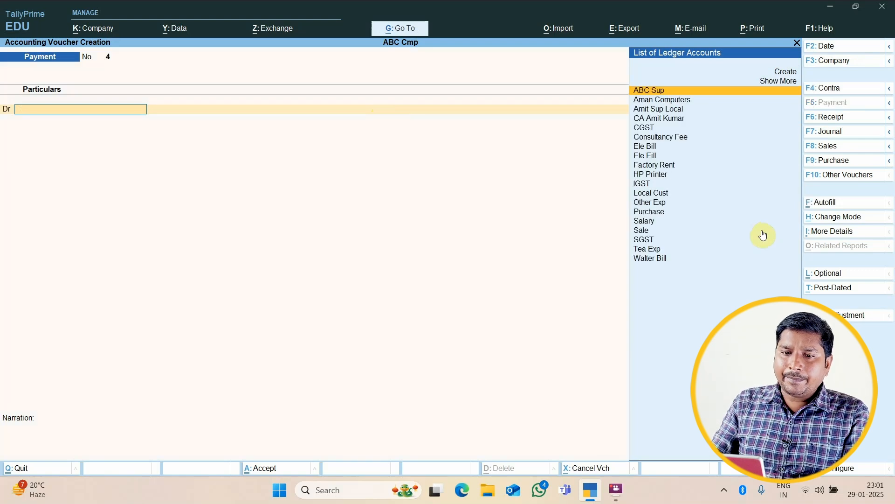
{"action": "left_click", "coordinate": [838, 217]}
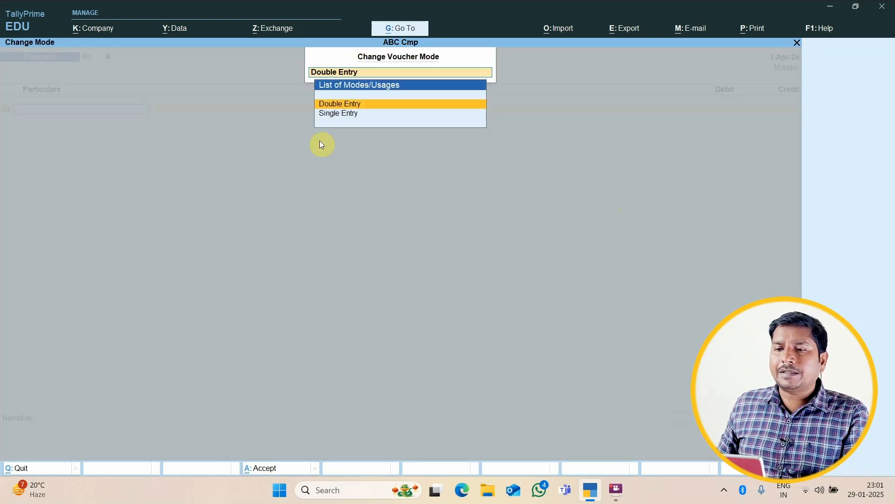
{"action": "left_click", "coordinate": [334, 114]}
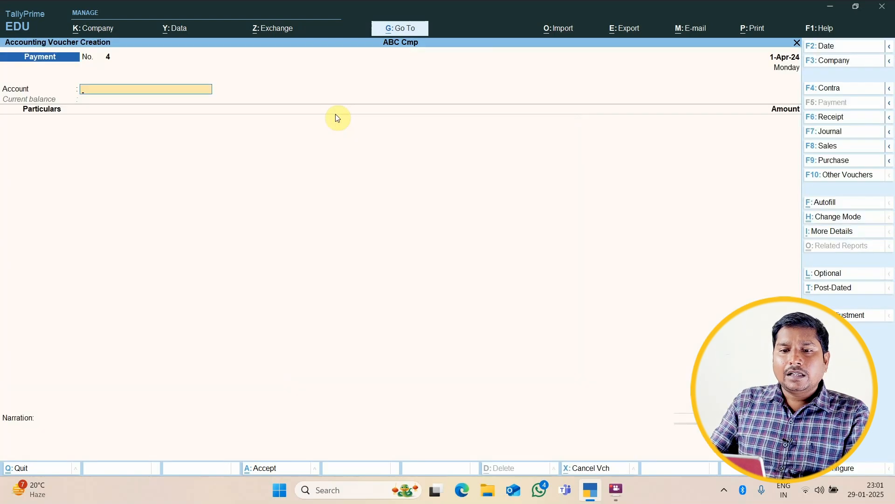
{"action": "key", "text": "Return"}
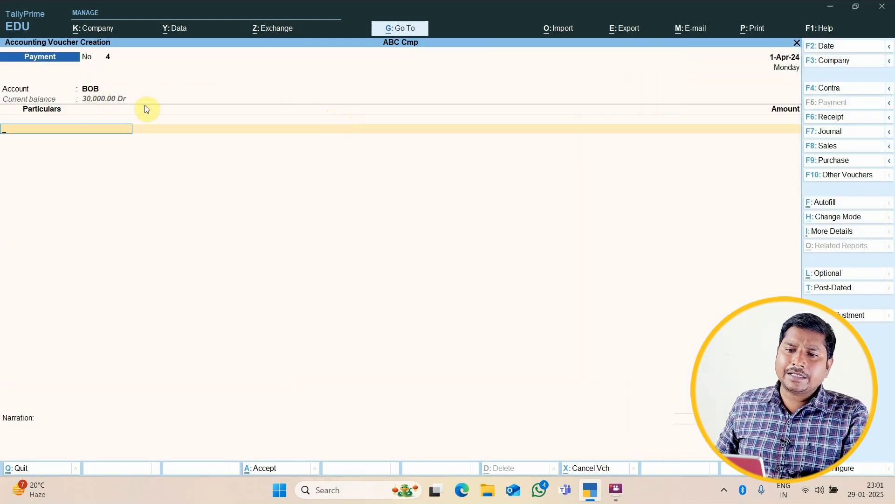
Add a 2000 payment to ABC Sup, allocated as Agst Ref to bill 4.
{"action": "key", "text": "Down"}
{"action": "key", "text": "Down"}
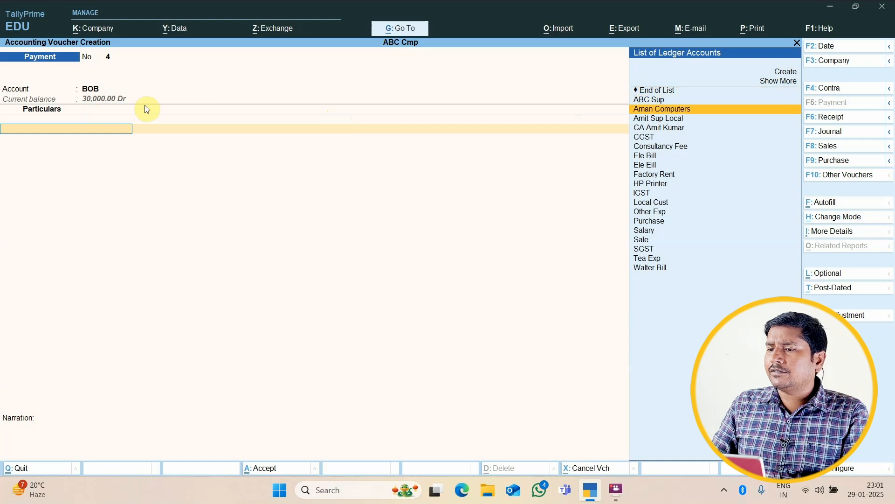
{"action": "key", "text": "Up"}
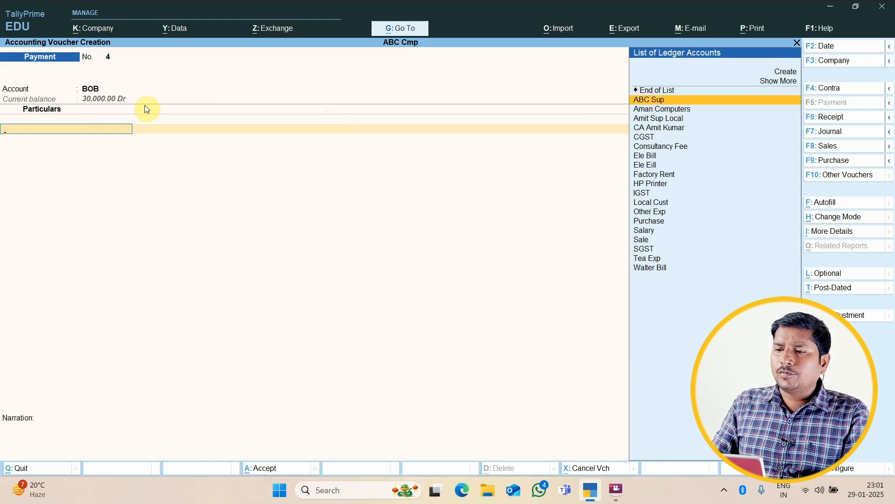
{"action": "key", "text": "Return"}
{"action": "type", "text": "2000"}
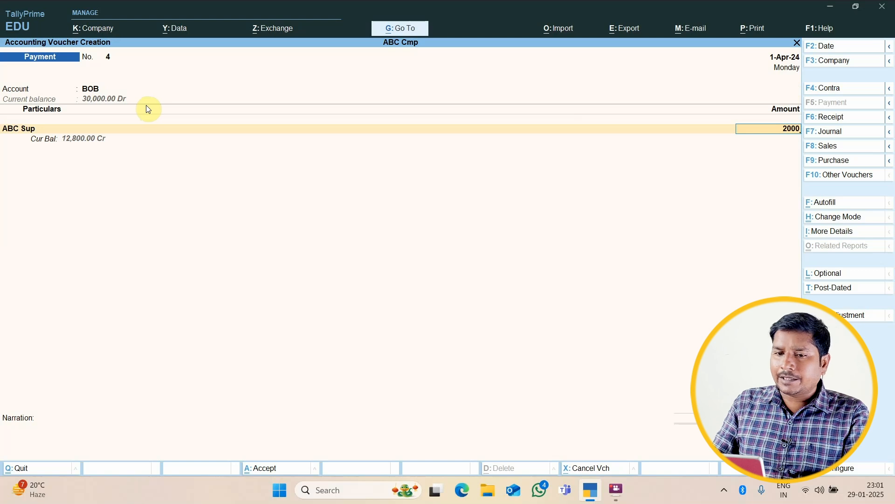
{"action": "key", "text": "Return"}
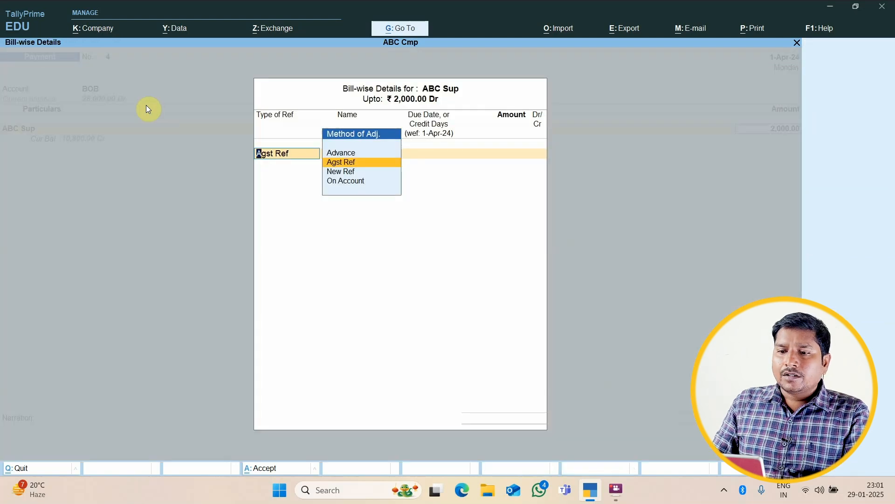
{"action": "key", "text": "Return"}
{"action": "key", "text": "Return"}
{"action": "key", "text": "Return"}
{"action": "key", "text": "Return"}
Add a 2000 payment to the local supplier's ledger, allocated as Agst Ref to bill 1.
{"action": "key", "text": "Down"}
{"action": "key", "text": "Down"}
{"action": "key", "text": "Down"}
{"action": "key", "text": "Down"}
{"action": "key", "text": "Down"}
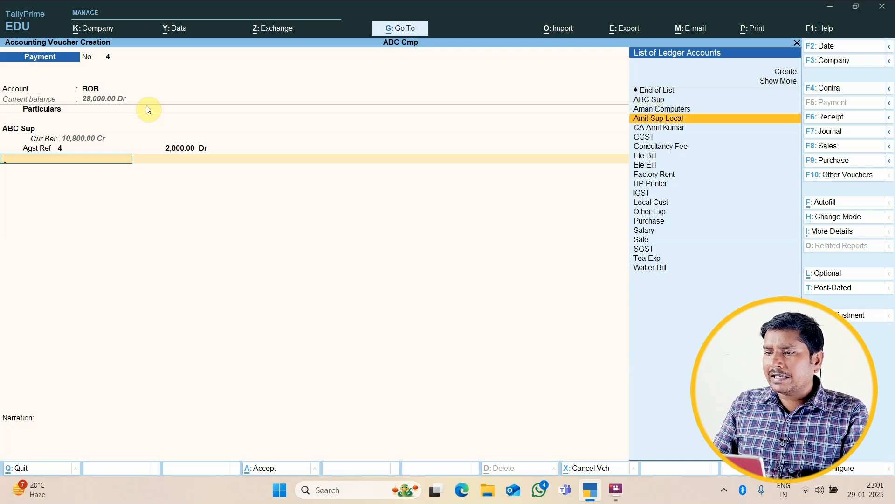
{"action": "key", "text": "Return"}
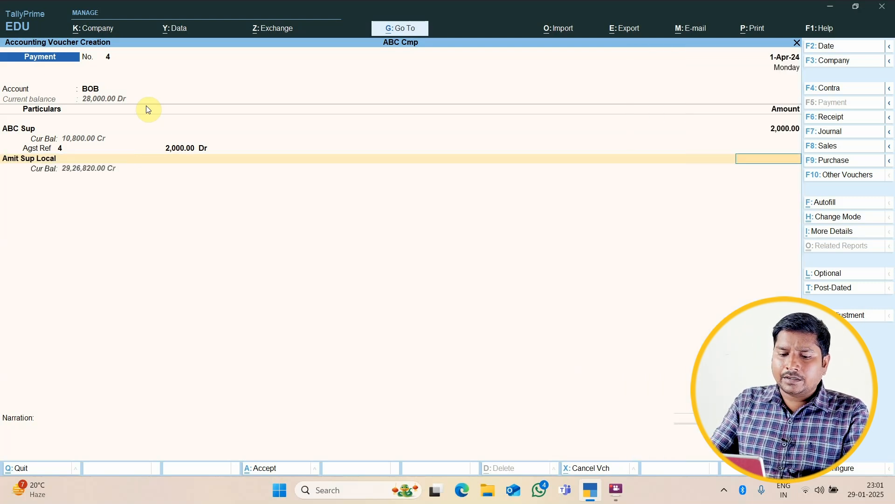
{"action": "type", "text": "2000"}
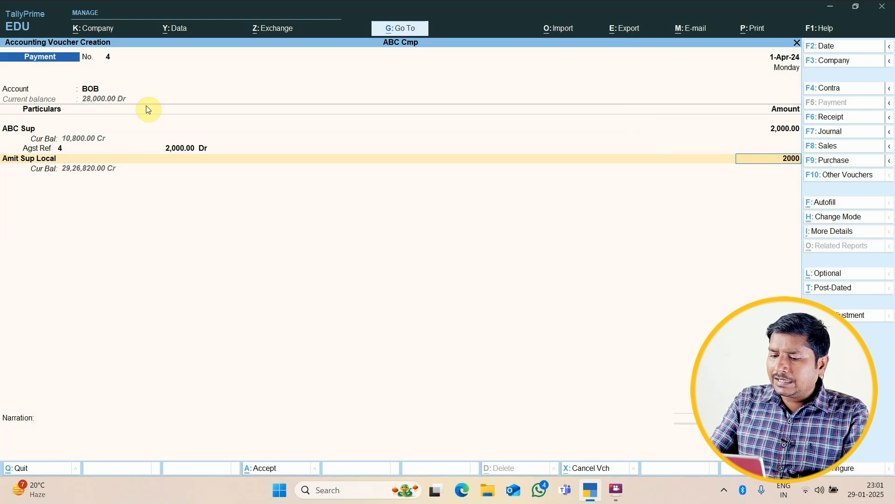
{"action": "key", "text": "Return"}
{"action": "key", "text": "Return"}
{"action": "key", "text": "Return"}
{"action": "key", "text": "Return"}
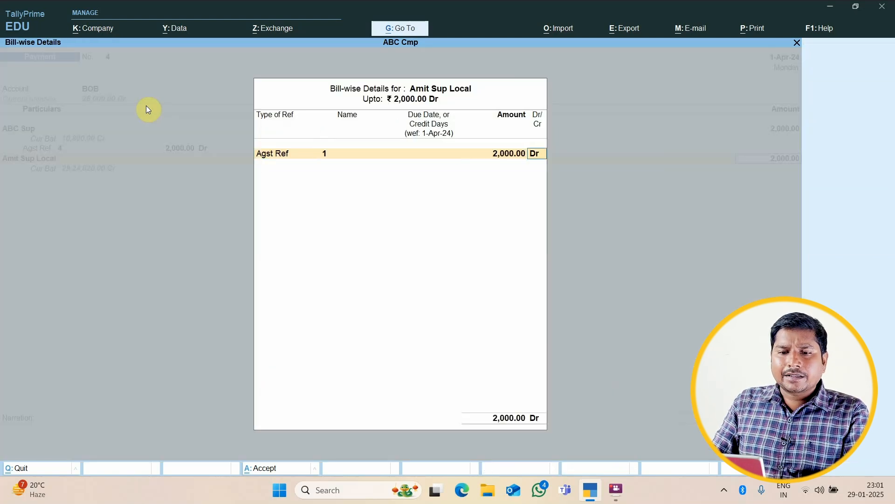
{"action": "key", "text": "Return"}
Add a Factory Rent payment of 3000 and end the list of particulars.
{"action": "key", "text": "Down"}
{"action": "key", "text": "Down"}
{"action": "key", "text": "Down"}
{"action": "key", "text": "Down"}
{"action": "key", "text": "Down"}
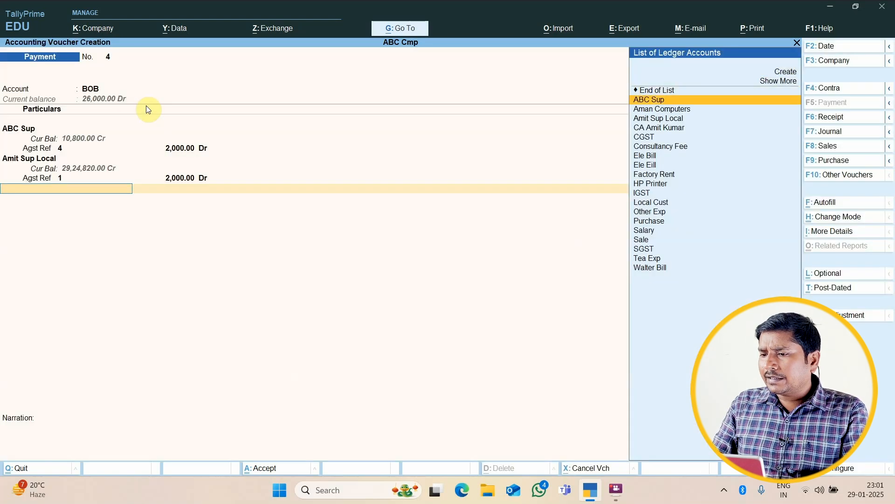
{"action": "key", "text": "Down"}
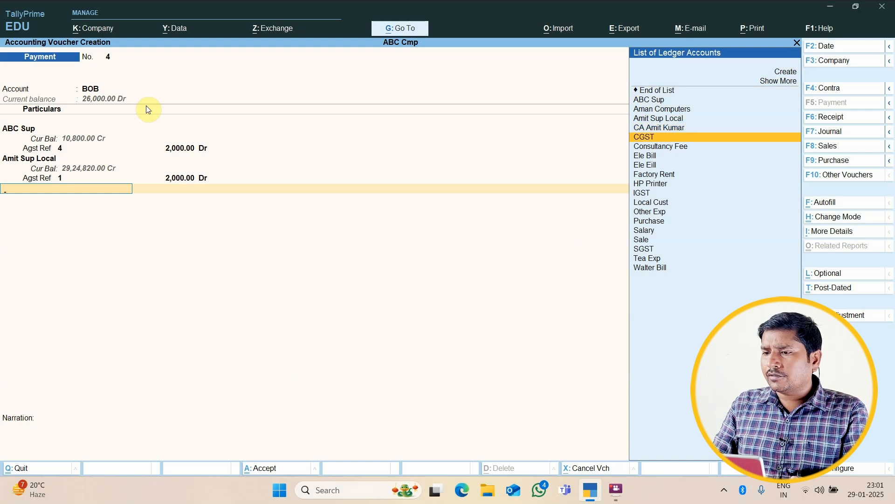
{"action": "key", "text": "Down"}
{"action": "key", "text": "Down"}
{"action": "key", "text": "Down"}
{"action": "key", "text": "Down"}
{"action": "key", "text": "Return"}
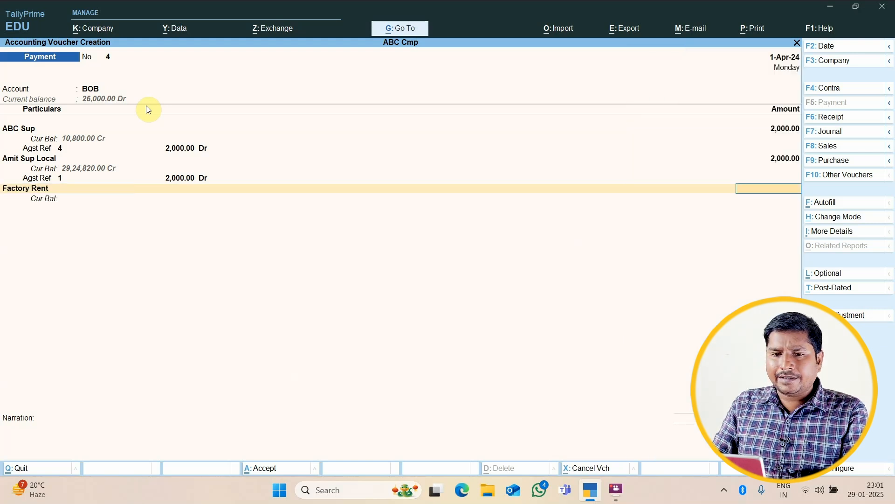
{"action": "type", "text": "3000"}
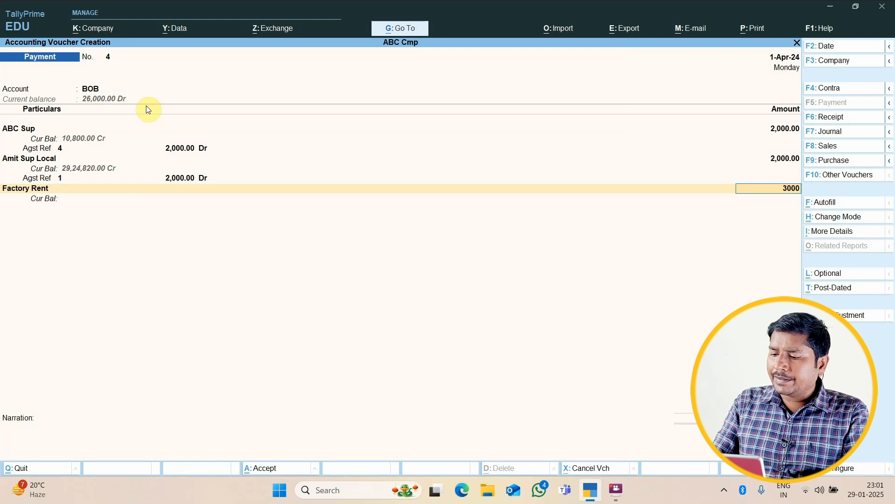
{"action": "key", "text": "Return"}
{"action": "key", "text": "Return"}
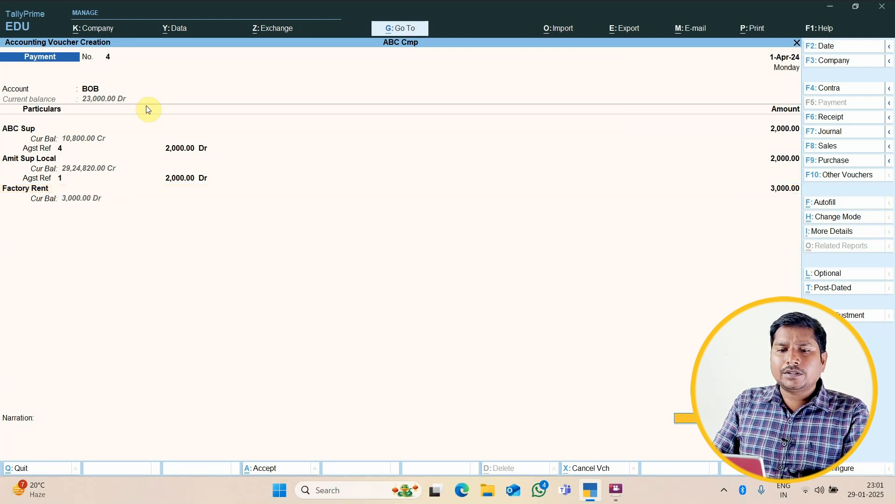